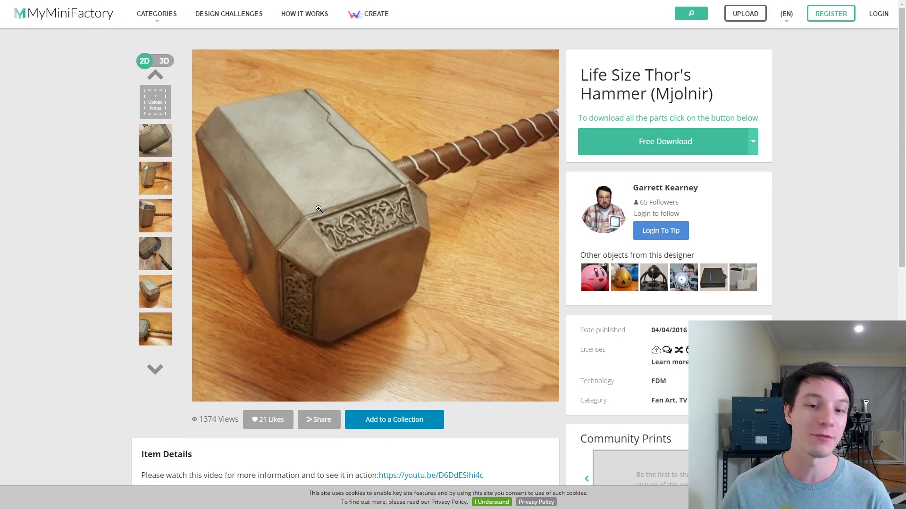
View the enlarged photo of the Life Size Thor's Hammer (Mjolnir), close it and open the model's download options.
{"action": "left_click", "coordinate": [345, 207]}
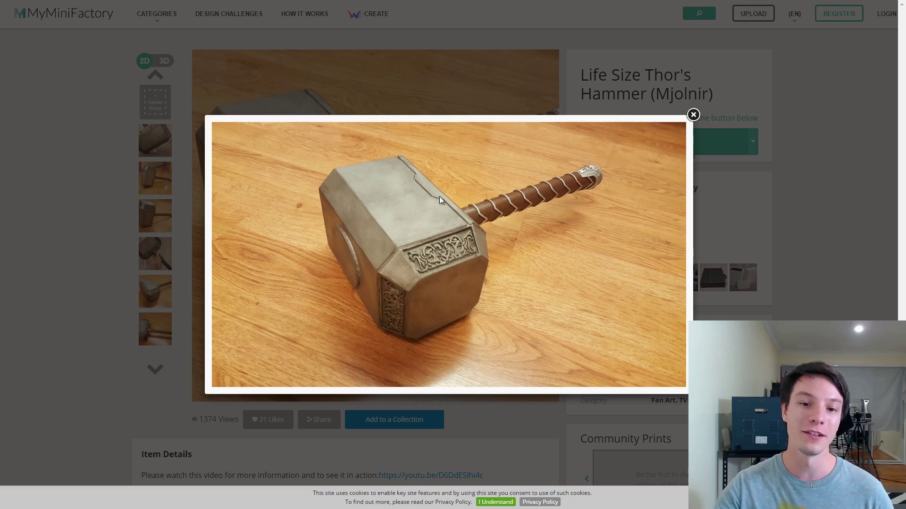
{"action": "left_click", "coordinate": [693, 115]}
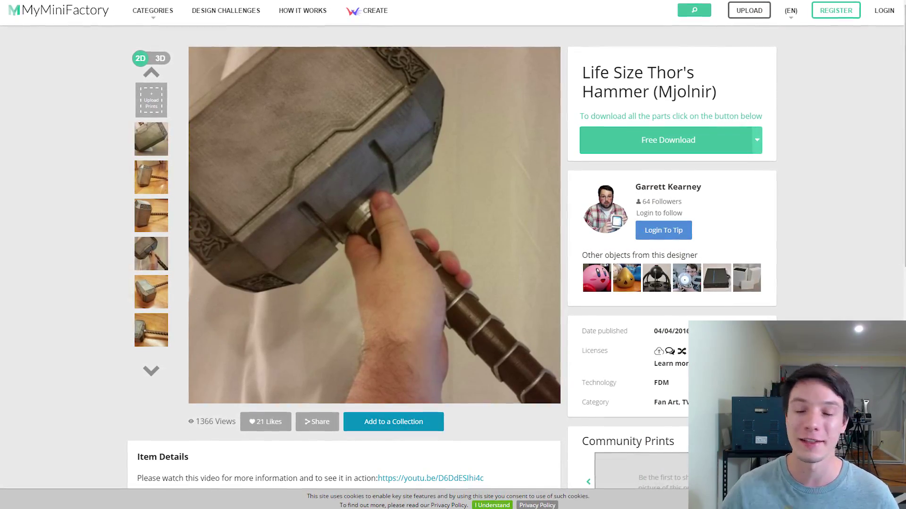
{"action": "left_click", "coordinate": [758, 140]}
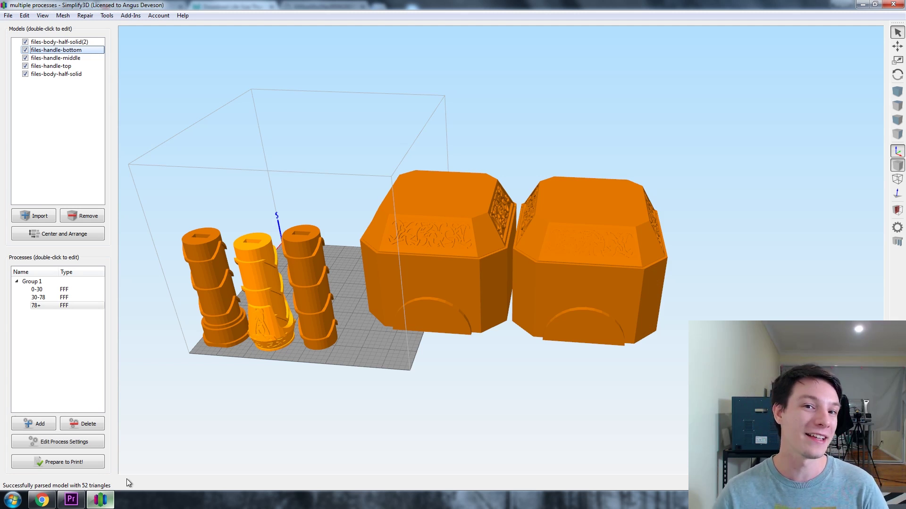
Examine the three handle parts and the solid and hollow hammer body halves from several angles.
{"action": "left_click_drag", "start_coordinate": [358, 406], "coordinate": [411, 381]}
{"action": "left_click", "coordinate": [398, 360]}
{"action": "scroll", "coordinate": [424, 368], "scroll_direction": "up", "scroll_amount": 2}
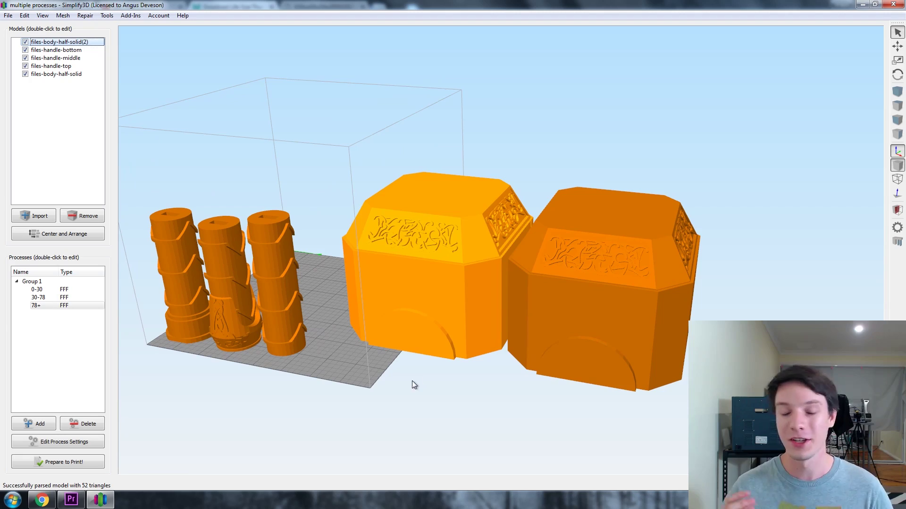
{"action": "left_click", "coordinate": [603, 307]}
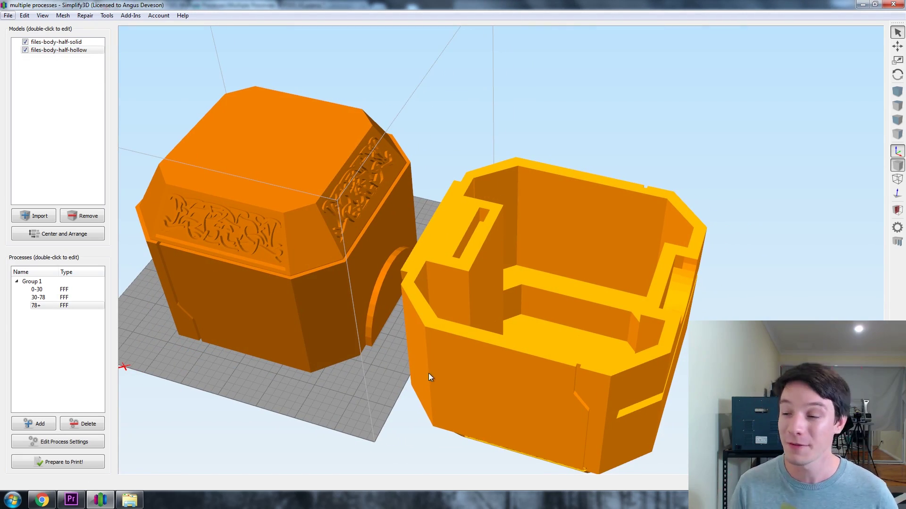
{"action": "mouse_move", "coordinate": [428, 372]}
{"action": "left_mouse_down"}
{"action": "mouse_move", "coordinate": [436, 417]}
{"action": "mouse_move", "coordinate": [406, 373]}
{"action": "mouse_move", "coordinate": [428, 374]}
{"action": "mouse_move", "coordinate": [434, 392]}
{"action": "mouse_move", "coordinate": [448, 290]}
{"action": "mouse_move", "coordinate": [461, 368]}
{"action": "mouse_move", "coordinate": [424, 371]}
{"action": "left_mouse_up"}
{"action": "left_click_drag", "start_coordinate": [177, 300], "coordinate": [377, 392]}
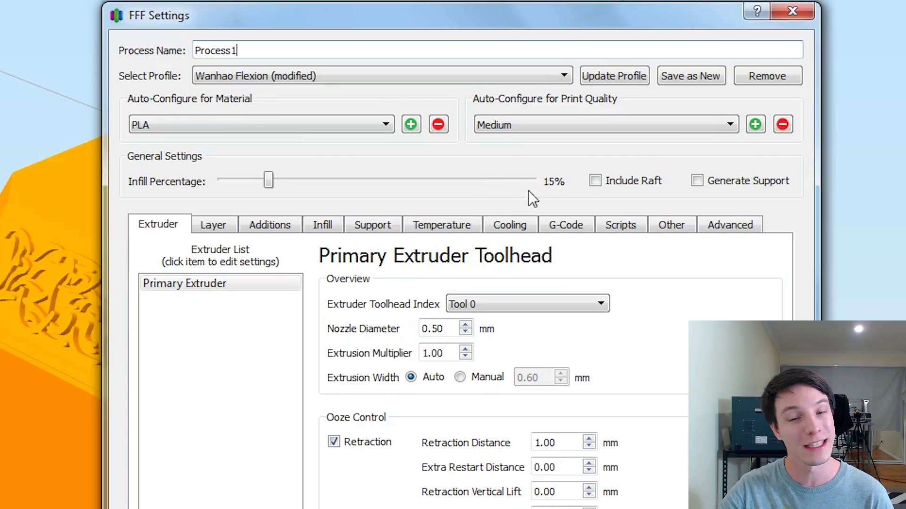
Review the layer settings of Process1, close them and prepare the solid body half for printing.
{"action": "left_click", "coordinate": [216, 232]}
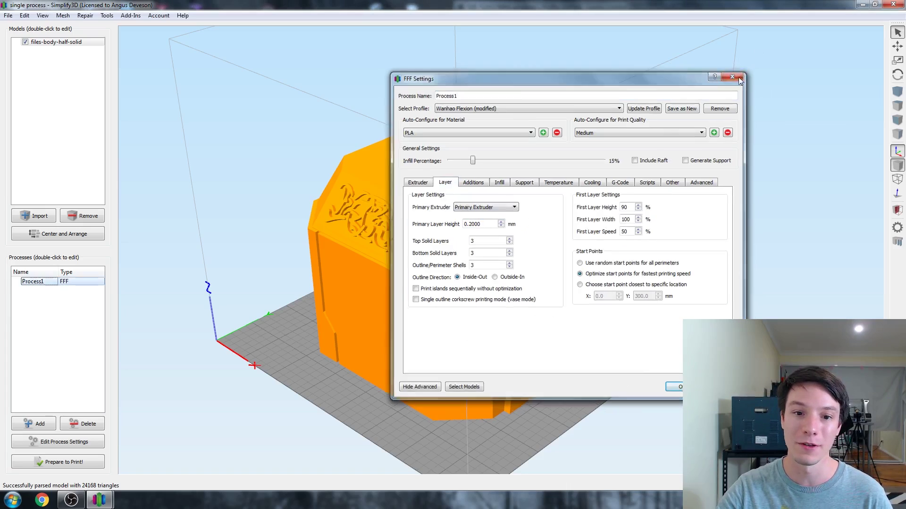
{"action": "left_click", "coordinate": [788, 441]}
{"action": "left_click", "coordinate": [71, 465]}
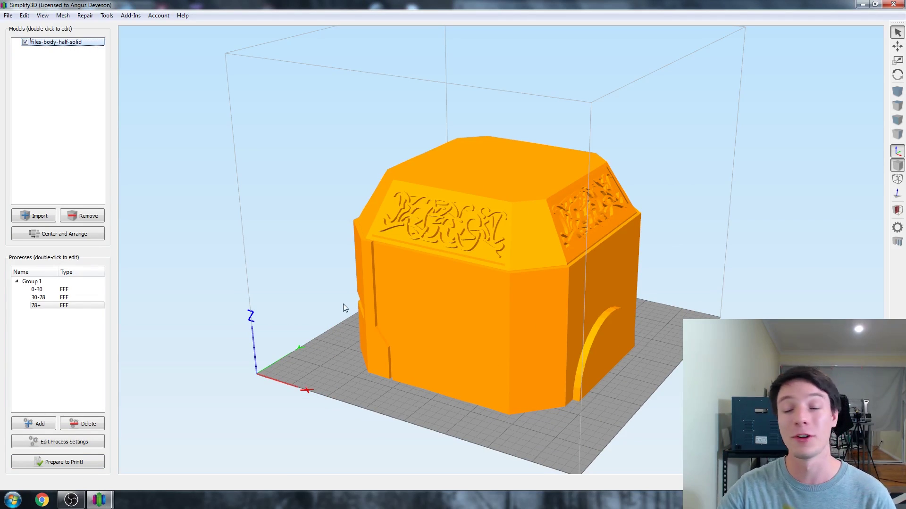
Prepare the body half for printing with processes 0-30, 30-78 and 78+ merged in continuous layer-by-layer mode.
{"action": "left_click", "coordinate": [51, 463]}
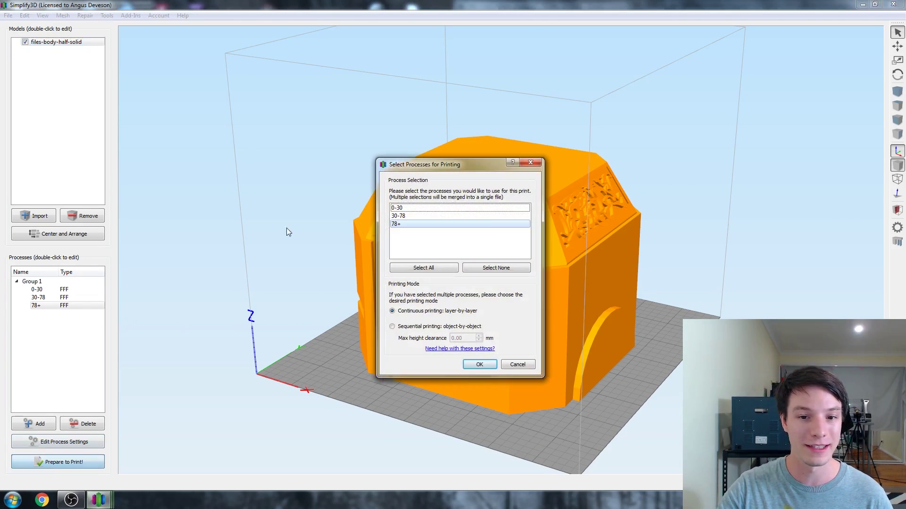
{"action": "left_click", "coordinate": [395, 268]}
{"action": "left_click", "coordinate": [479, 364]}
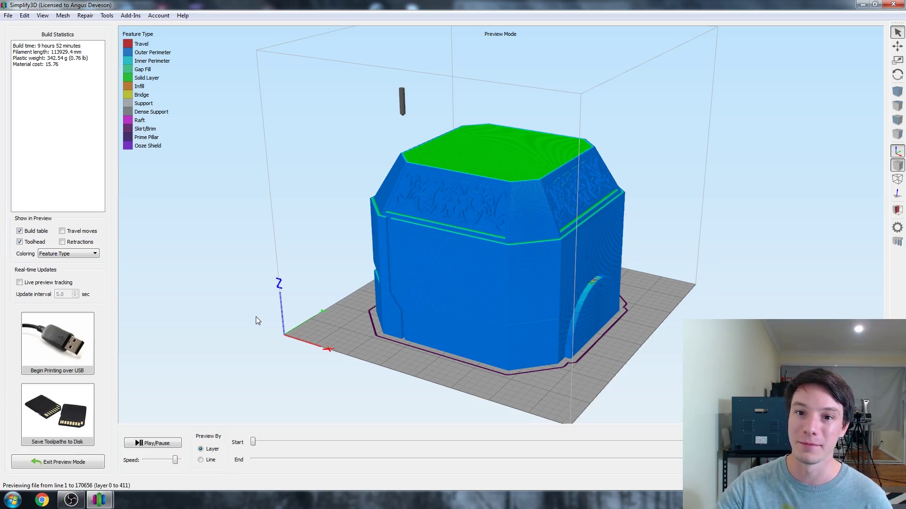
Reduce the preview playback speed slightly and play the toolpath build-up of the body half.
{"action": "left_click_drag", "start_coordinate": [175, 460], "coordinate": [167, 460]}
{"action": "left_click", "coordinate": [165, 444]}
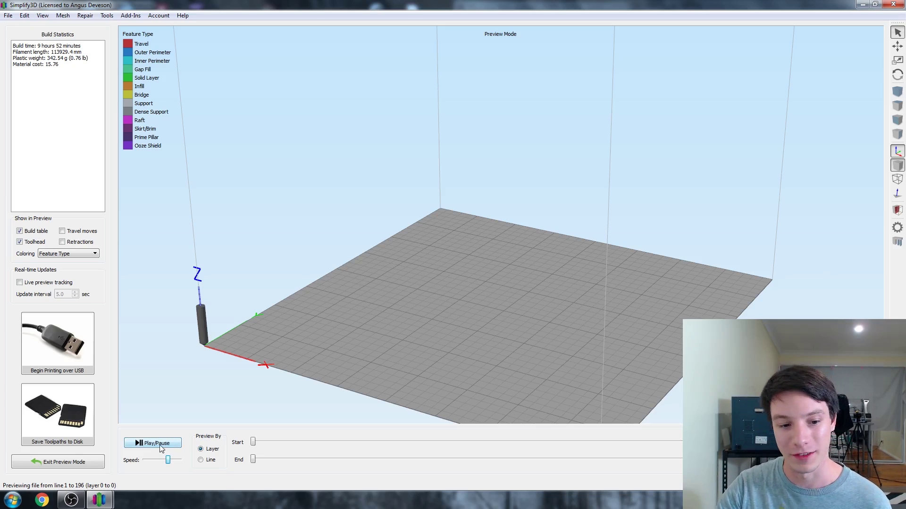
{"action": "left_click", "coordinate": [163, 445]}
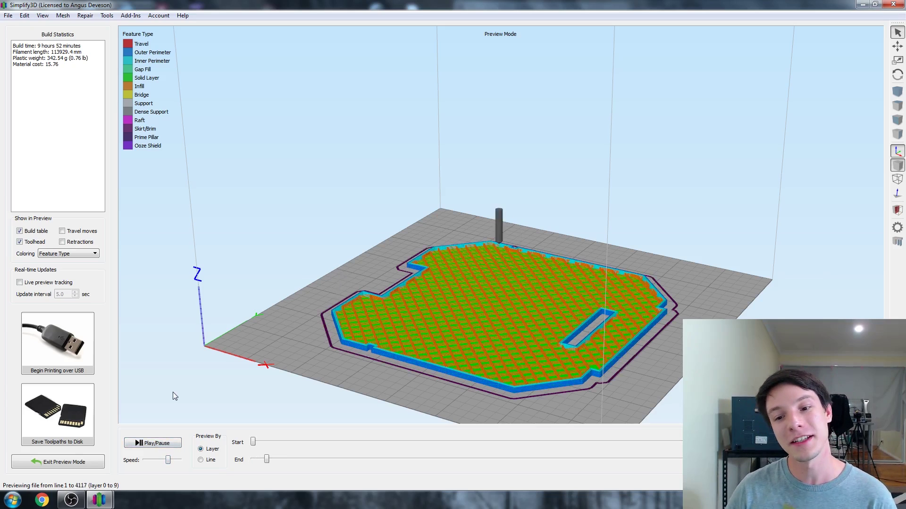
Examine the previewed layers of the body half, from the infill in each height zone to the finished outer walls.
{"action": "scroll", "coordinate": [472, 310], "scroll_direction": "up", "scroll_amount": 3}
{"action": "scroll", "coordinate": [471, 309], "scroll_direction": "up", "scroll_amount": 1}
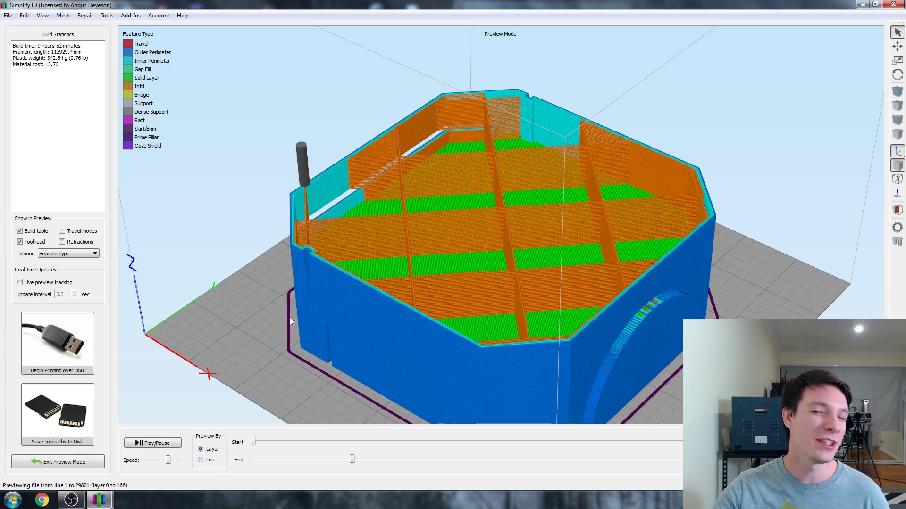
{"action": "scroll", "coordinate": [325, 299], "scroll_direction": "down", "scroll_amount": 2}
{"action": "left_click_drag", "start_coordinate": [325, 302], "coordinate": [306, 307]}
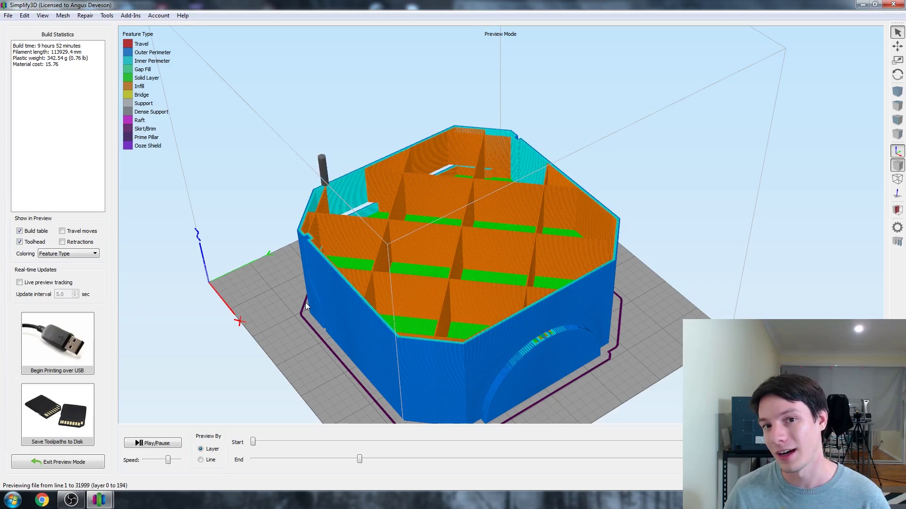
{"action": "scroll", "coordinate": [520, 301], "scroll_direction": "up", "scroll_amount": 3}
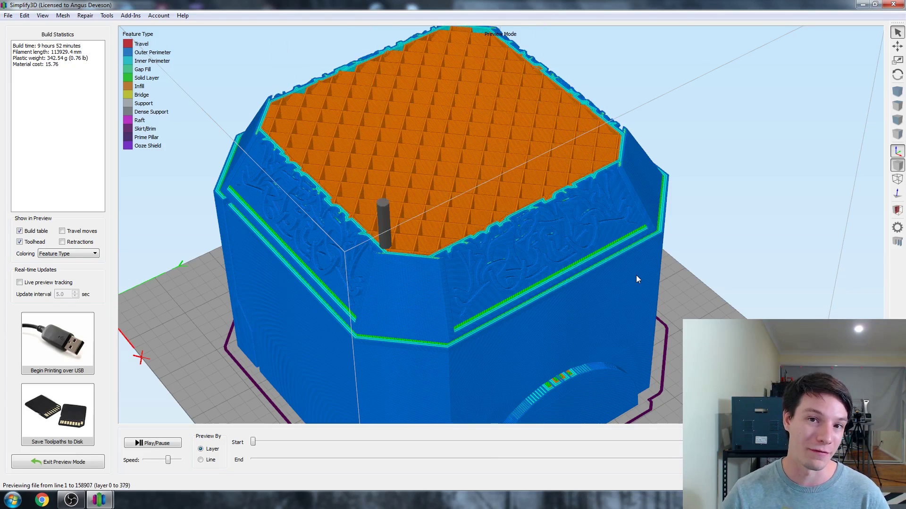
{"action": "scroll", "coordinate": [571, 178], "scroll_direction": "up", "scroll_amount": 5}
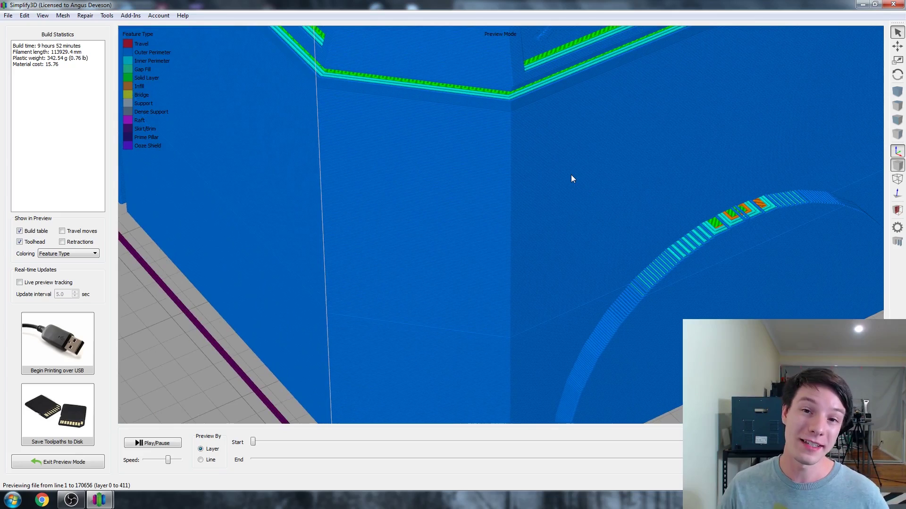
{"action": "left_click_drag", "start_coordinate": [571, 178], "coordinate": [470, 168]}
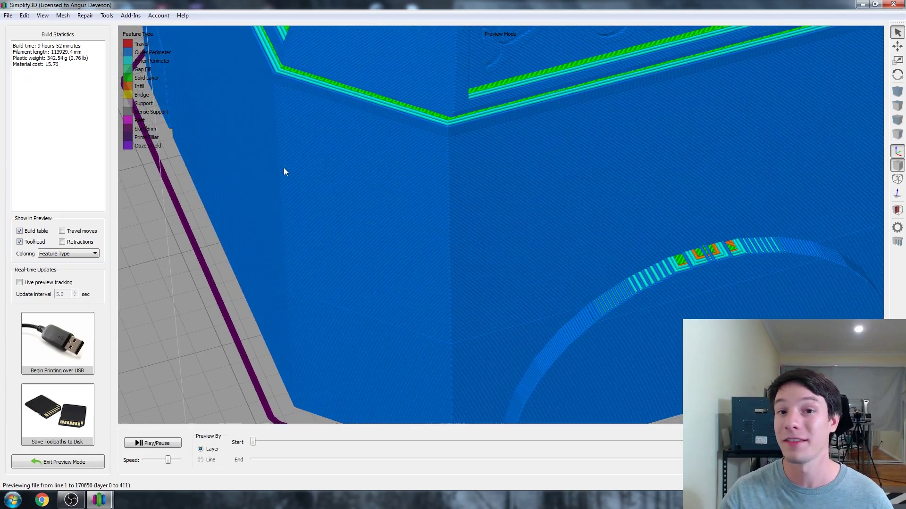
{"action": "left_click_drag", "start_coordinate": [284, 170], "coordinate": [528, 263]}
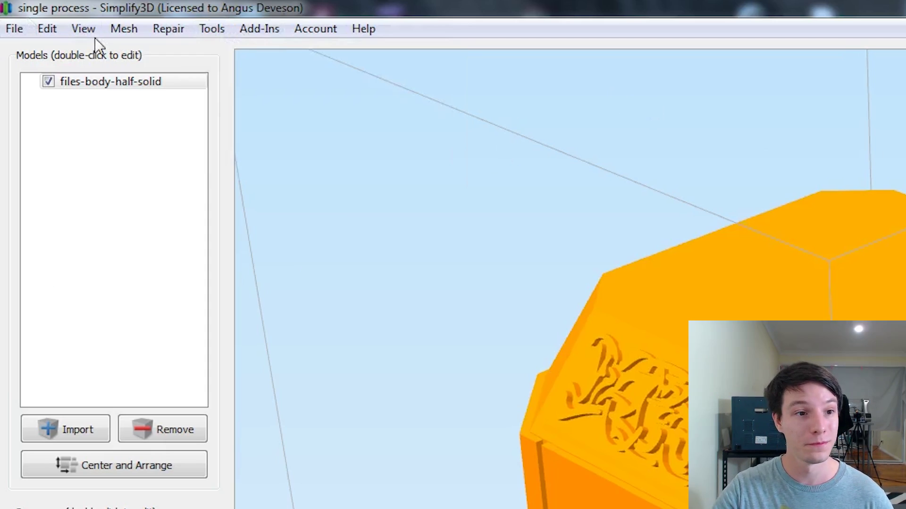
Open the cross-section view and lower the Z-axis cut to about 5 mm to inspect the body half's base.
{"action": "left_click", "coordinate": [94, 34]}
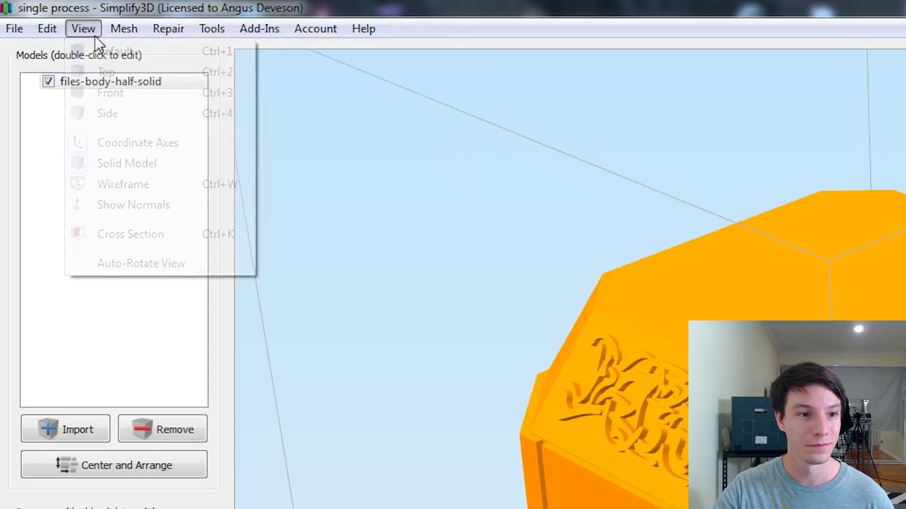
{"action": "left_click", "coordinate": [123, 233]}
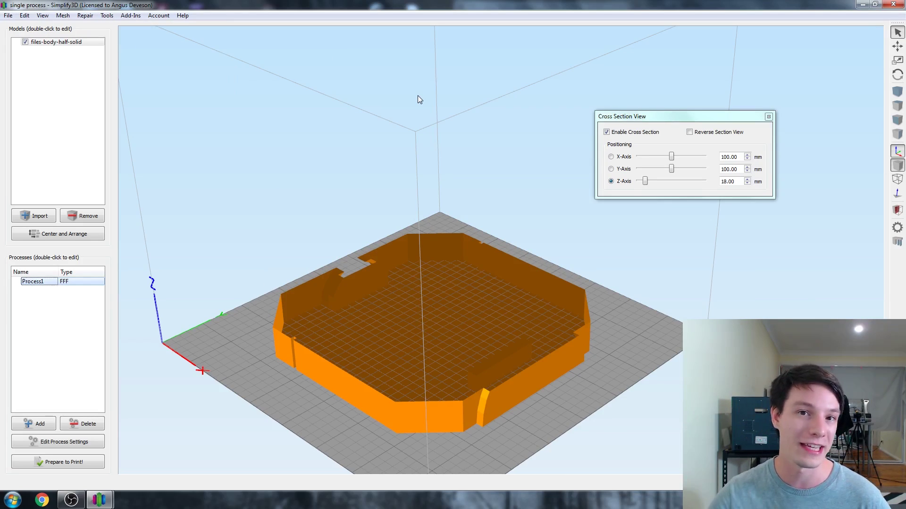
{"action": "scroll", "coordinate": [420, 290], "scroll_direction": "up", "scroll_amount": 4}
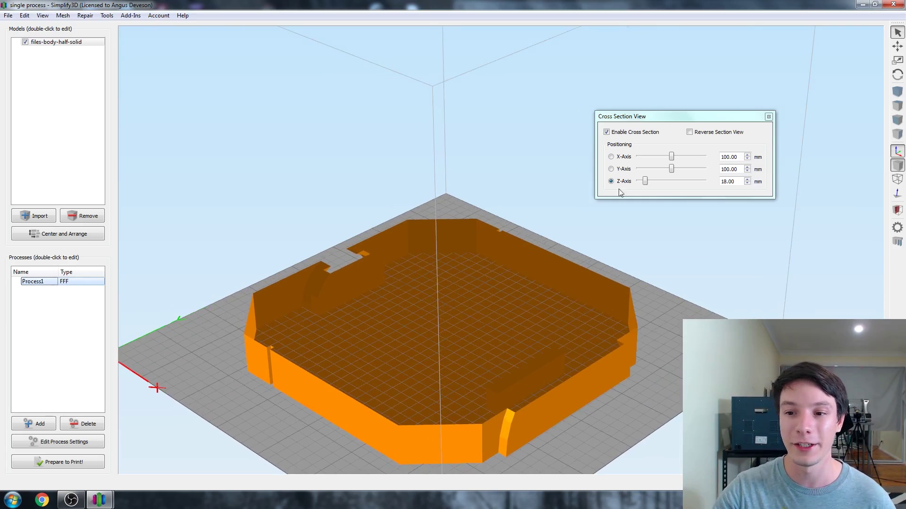
{"action": "mouse_move", "coordinate": [645, 182]}
{"action": "left_mouse_down"}
{"action": "mouse_move", "coordinate": [637, 183]}
{"action": "mouse_move", "coordinate": [680, 187]}
{"action": "mouse_move", "coordinate": [646, 190]}
{"action": "mouse_move", "coordinate": [640, 182]}
{"action": "left_mouse_up"}
{"action": "scroll", "coordinate": [496, 251], "scroll_direction": "up", "scroll_amount": 5}
{"action": "scroll", "coordinate": [519, 304], "scroll_direction": "up", "scroll_amount": 1}
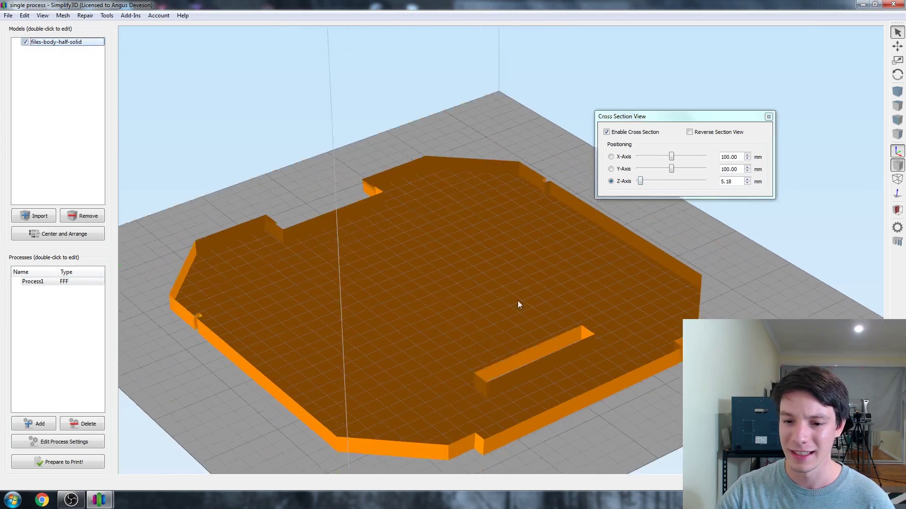
{"action": "scroll", "coordinate": [522, 268], "scroll_direction": "up", "scroll_amount": 2}
{"action": "scroll", "coordinate": [391, 288], "scroll_direction": "down", "scroll_amount": 5}
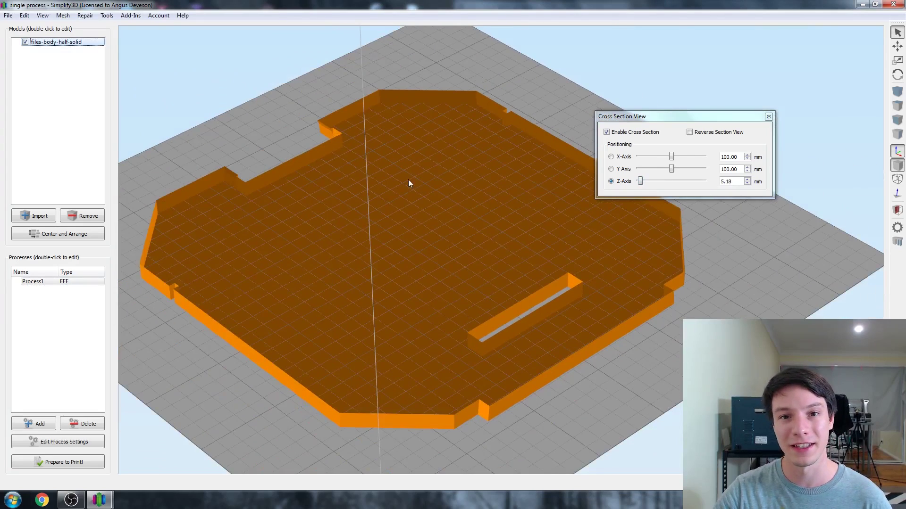
Move the Z-axis cut through the lower body half, ending at about 30 mm, and inspect its walls and recesses.
{"action": "left_click_drag", "start_coordinate": [640, 181], "coordinate": [644, 181]}
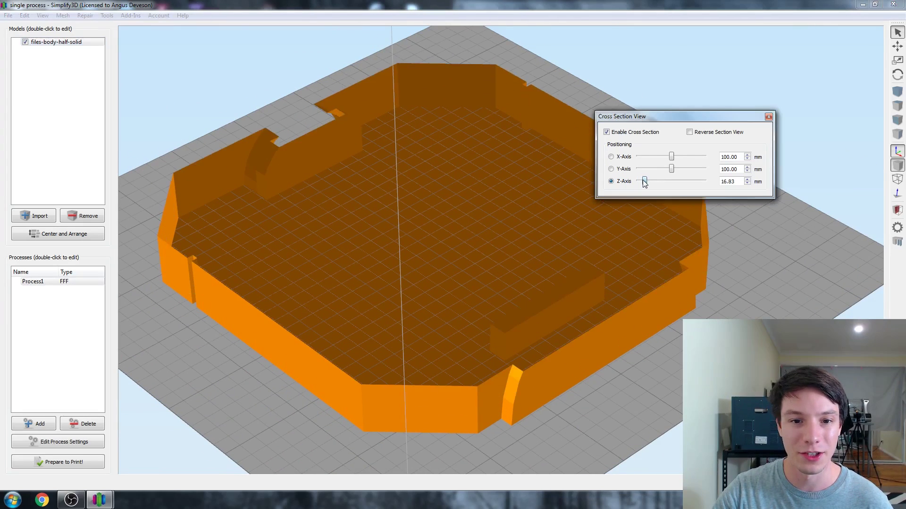
{"action": "left_click_drag", "start_coordinate": [323, 132], "coordinate": [368, 137]}
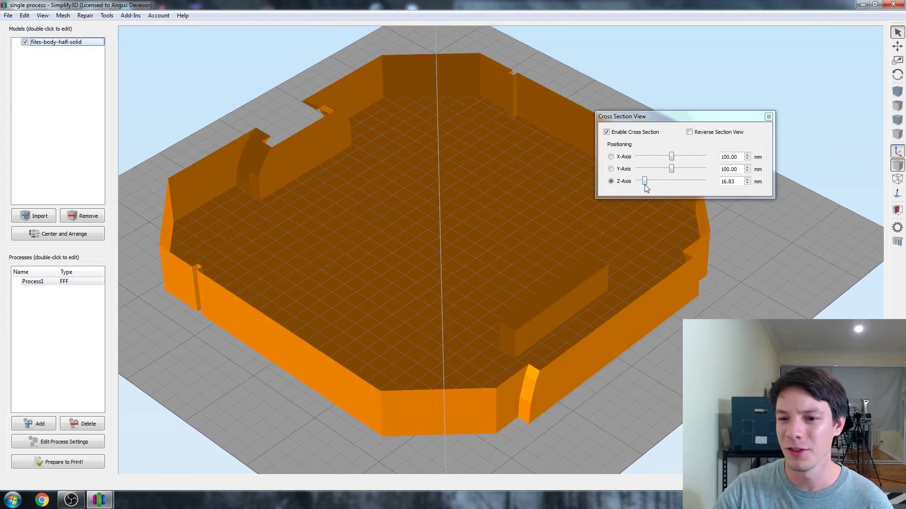
{"action": "left_click_drag", "start_coordinate": [645, 181], "coordinate": [650, 181]}
{"action": "left_click_drag", "start_coordinate": [358, 151], "coordinate": [562, 189]}
{"action": "left_click_drag", "start_coordinate": [650, 181], "coordinate": [653, 181]}
{"action": "left_click_drag", "start_coordinate": [424, 191], "coordinate": [510, 226]}
{"action": "left_click_drag", "start_coordinate": [655, 181], "coordinate": [650, 181]}
{"action": "left_click_drag", "start_coordinate": [440, 219], "coordinate": [650, 185]}
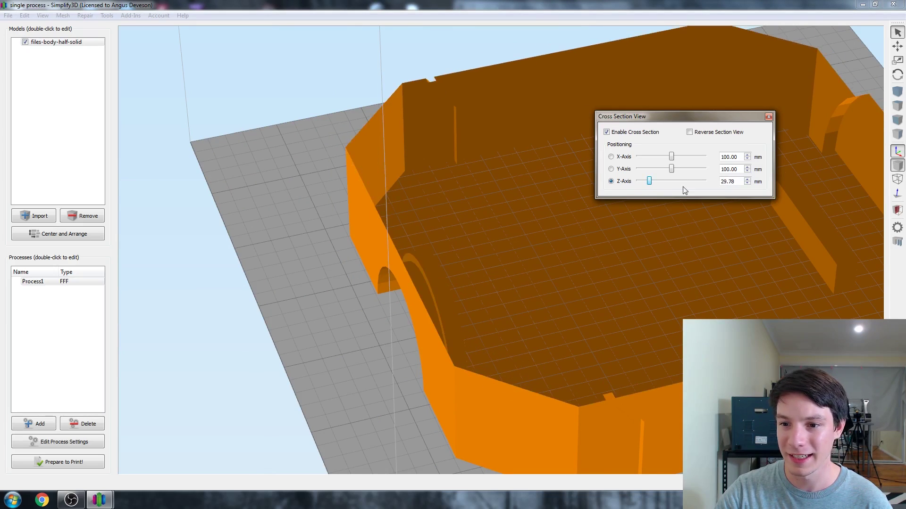
Set the Z-axis cut to 31 mm, inspect the exposed ledge and close the cross-section view.
{"action": "double_click", "coordinate": [726, 182]}
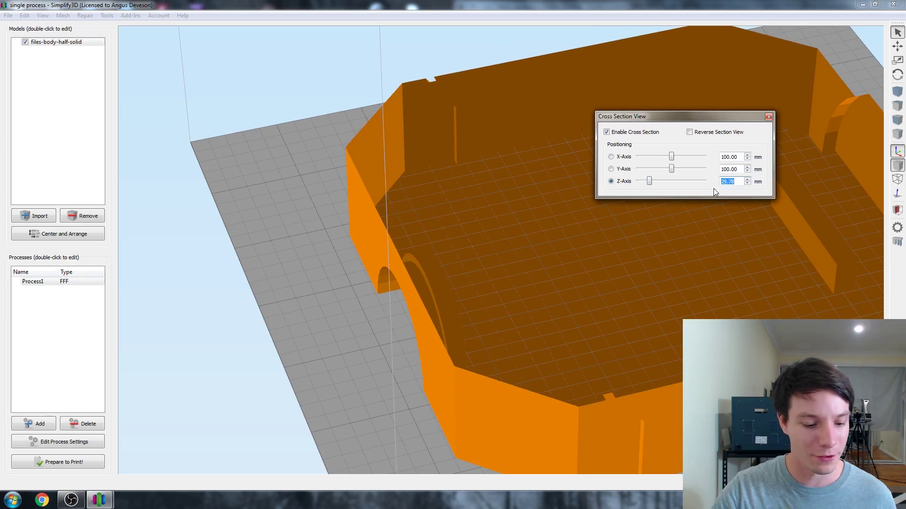
{"action": "type", "text": "31"}
{"action": "left_click", "coordinate": [503, 280]}
{"action": "left_click_drag", "start_coordinate": [502, 277], "coordinate": [511, 250]}
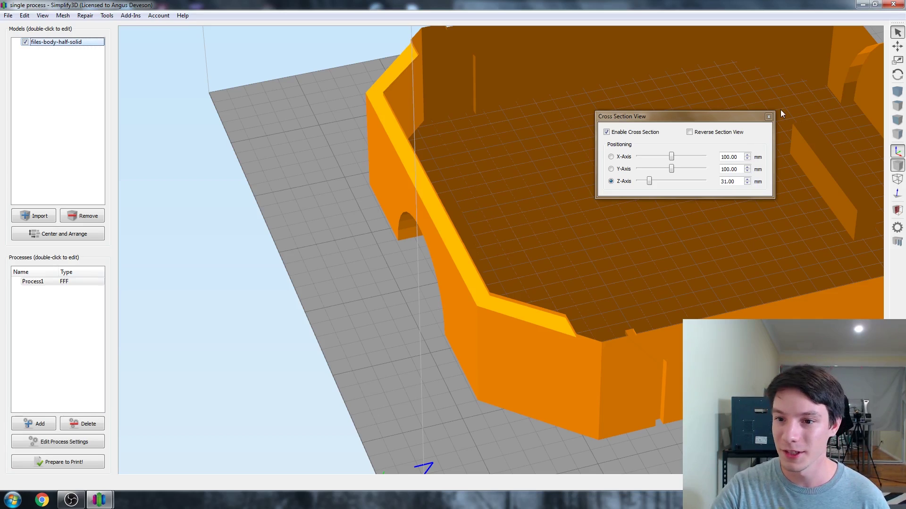
{"action": "left_click", "coordinate": [768, 117]}
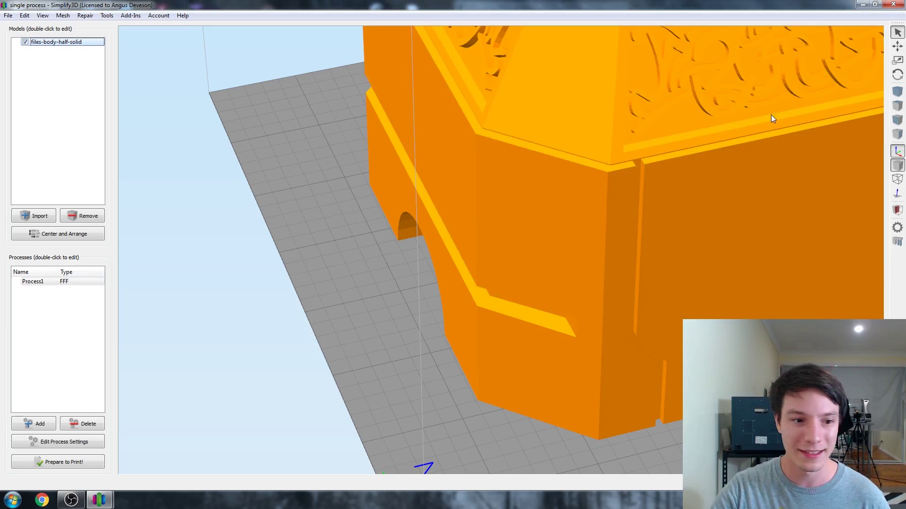
Rename Process1 as 0-31 and set its primary layer height to 0.3 mm.
{"action": "double_click", "coordinate": [33, 282]}
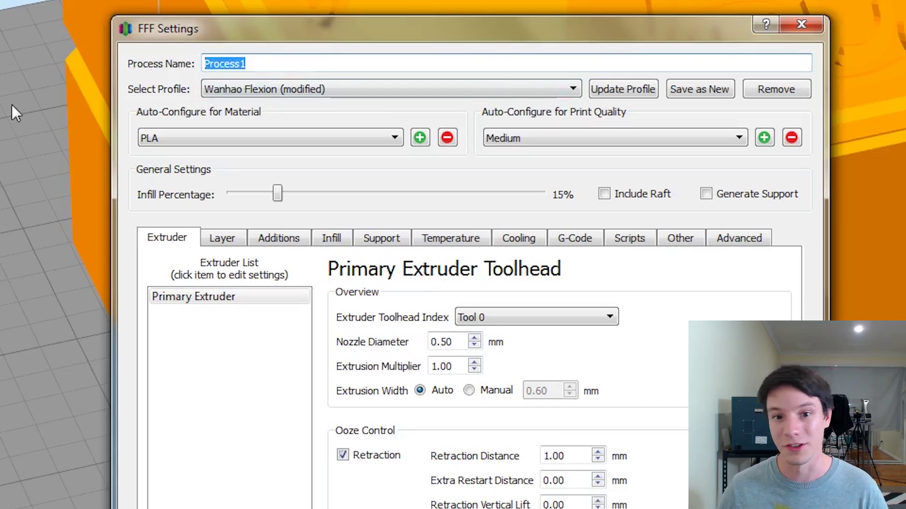
{"action": "type", "text": "0-31"}
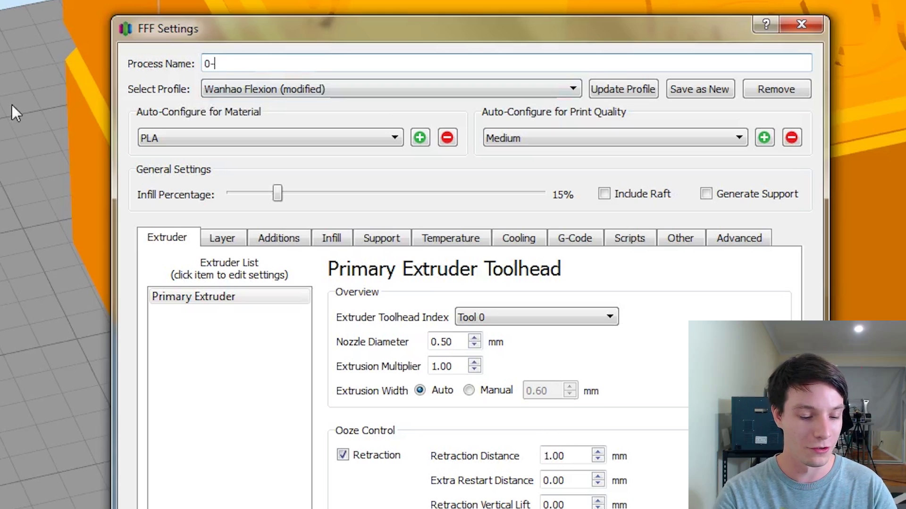
{"action": "left_click", "coordinate": [235, 238]}
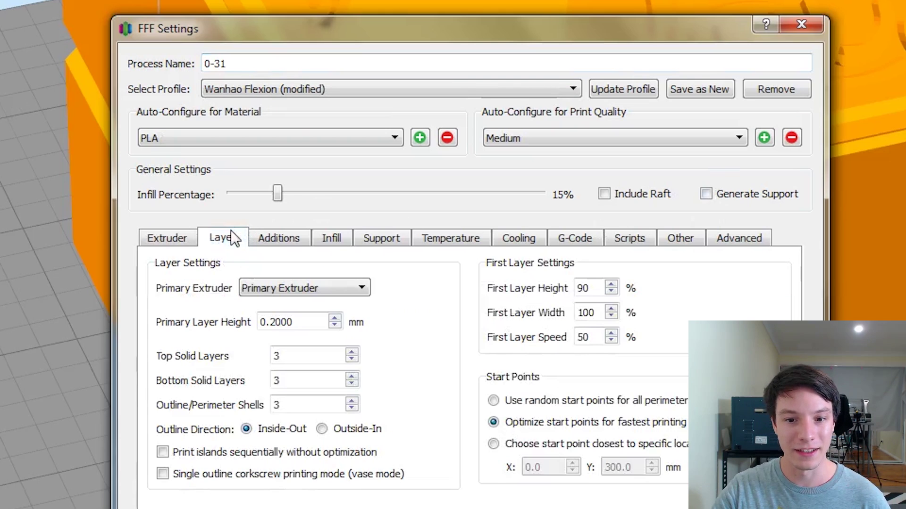
{"action": "left_click_drag", "start_coordinate": [315, 322], "coordinate": [271, 321]}
{"action": "type", "text": "3"}
{"action": "left_click", "coordinate": [441, 313]}
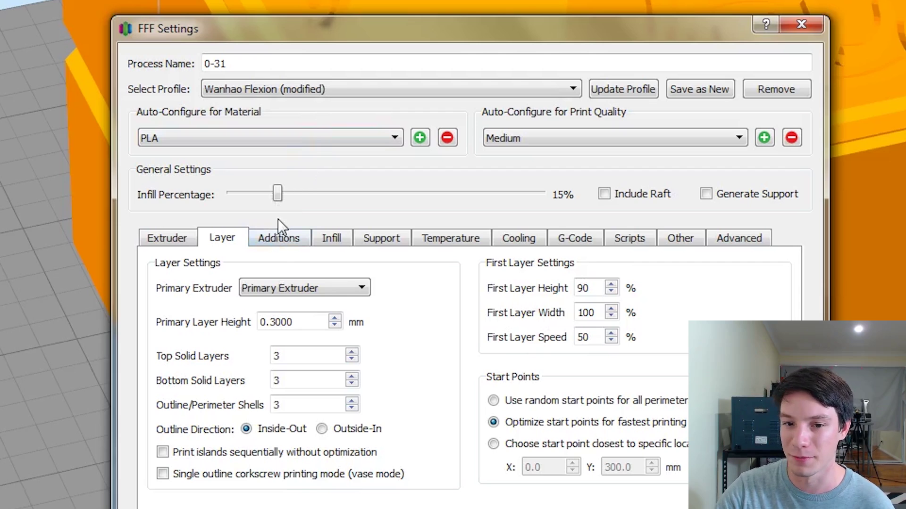
Check the primary extruder's nozzle diameter in the 0-31 process settings.
{"action": "left_click", "coordinate": [278, 238]}
{"action": "left_click", "coordinate": [171, 238]}
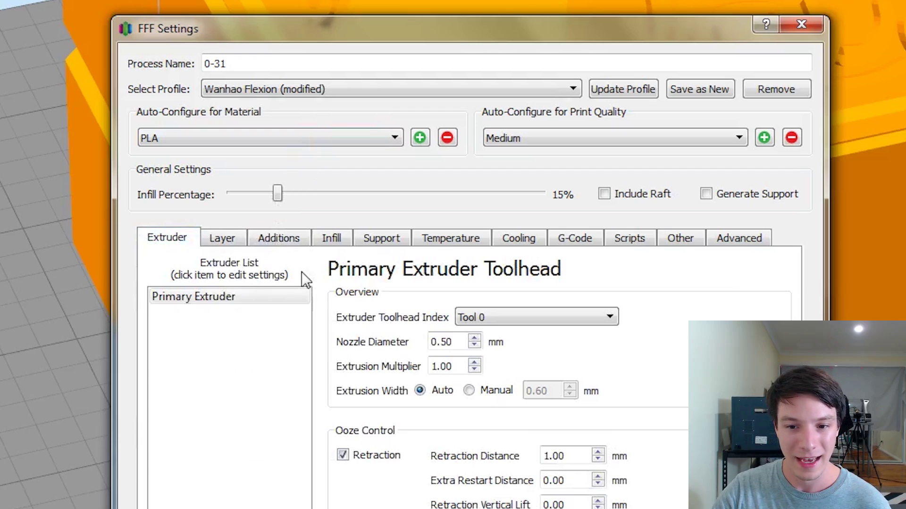
{"action": "left_click", "coordinate": [457, 343]}
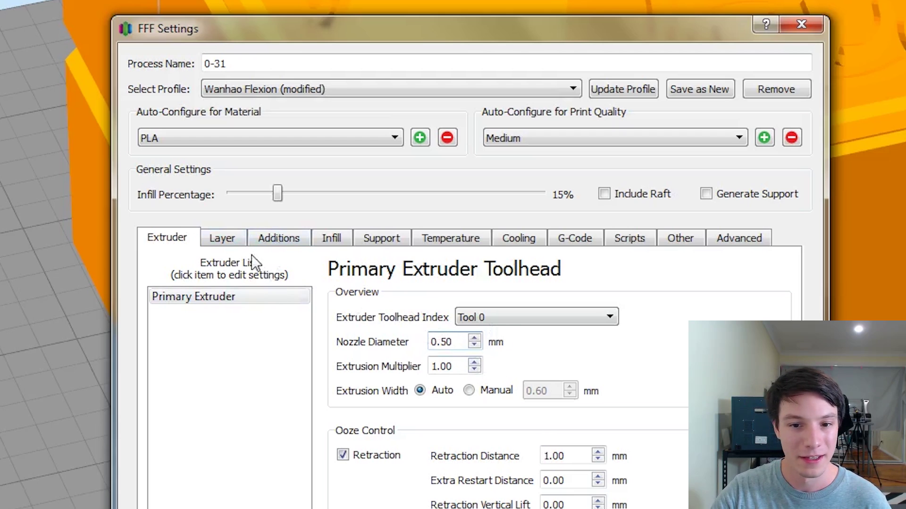
Make the 0-31 process stop printing at a height of 31 mm and save its settings.
{"action": "left_click", "coordinate": [225, 239]}
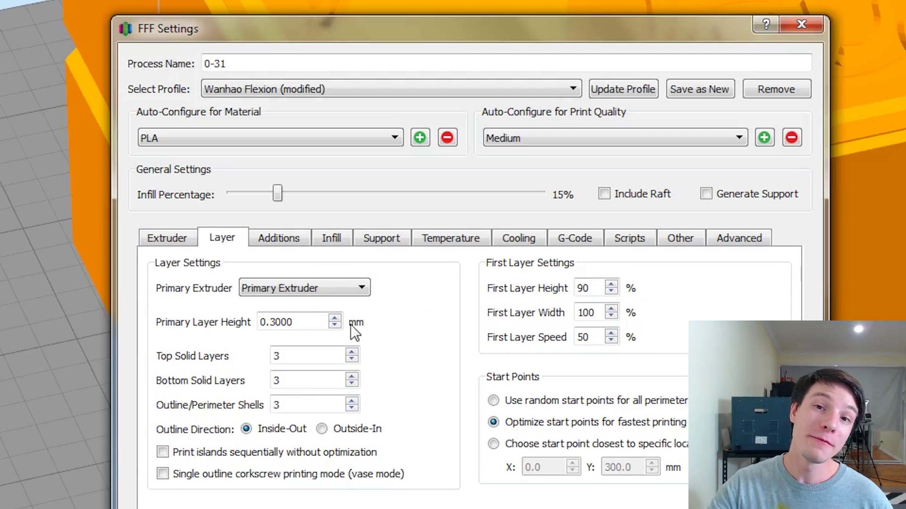
{"action": "left_click", "coordinate": [759, 241]}
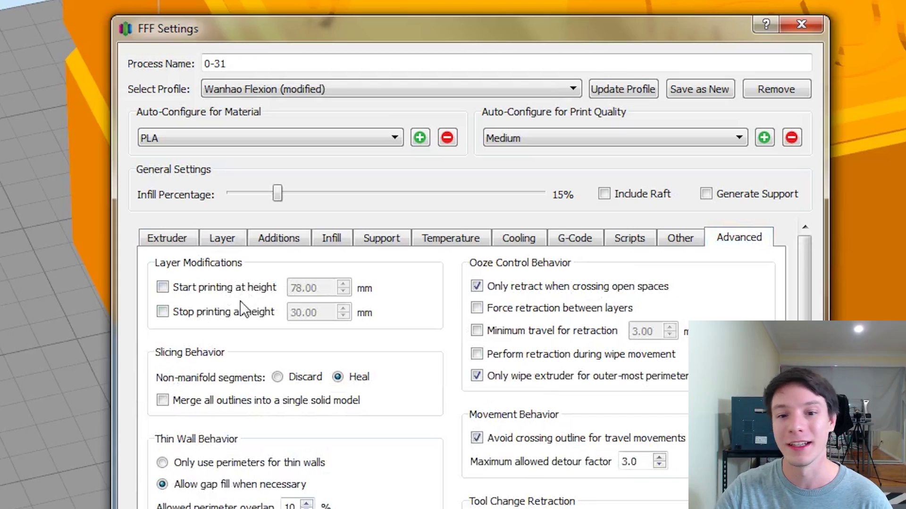
{"action": "left_click", "coordinate": [228, 312]}
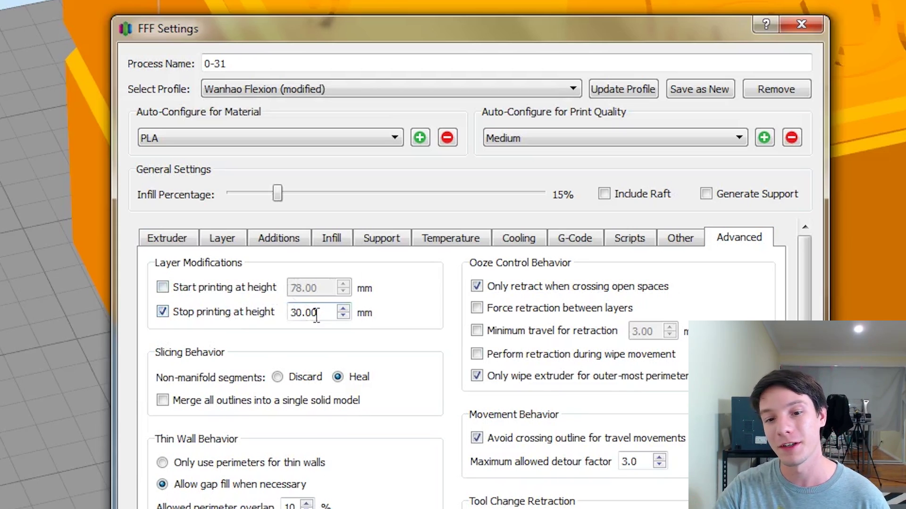
{"action": "left_click_drag", "start_coordinate": [315, 313], "coordinate": [300, 320]}
{"action": "type", "text": "1.00"}
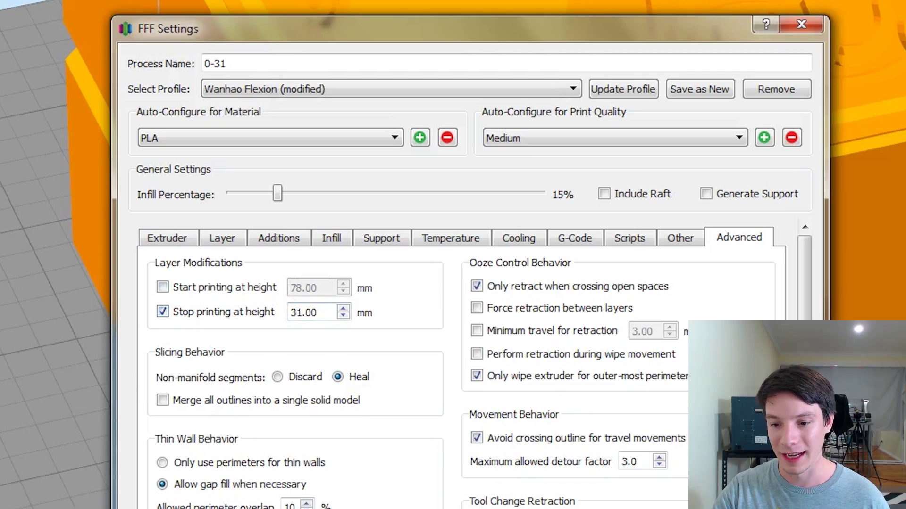
{"action": "key", "text": "Return"}
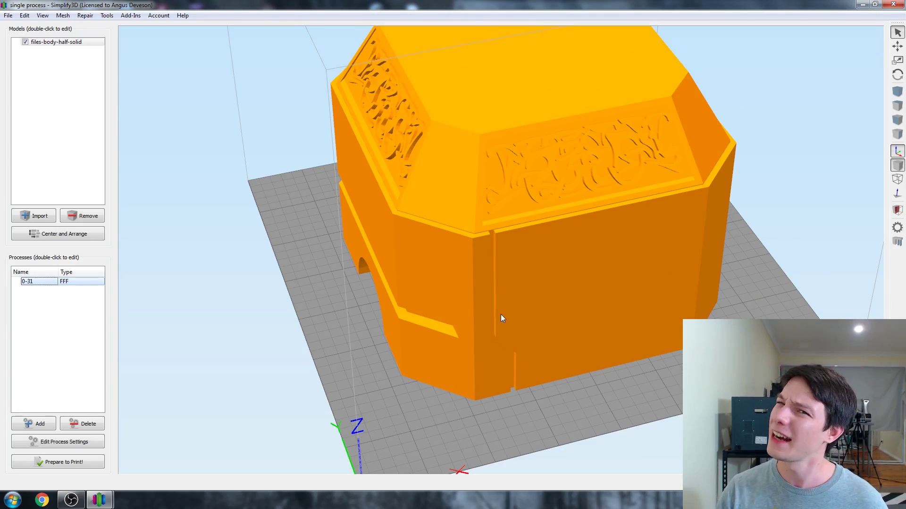
Slice the model with the 0-31 process, inspect the solid top and ledge in the toolpath preview, and leave the preview.
{"action": "left_click", "coordinate": [73, 461]}
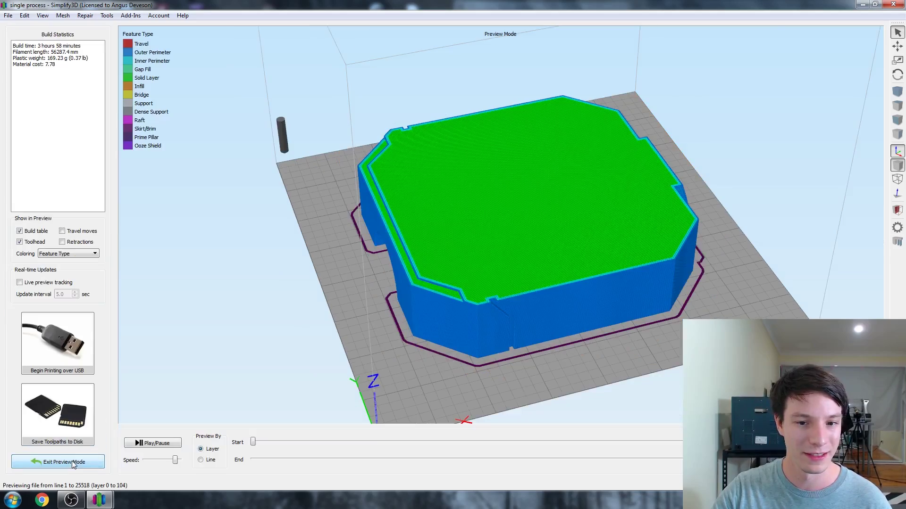
{"action": "scroll", "coordinate": [580, 273], "scroll_direction": "up", "scroll_amount": 5}
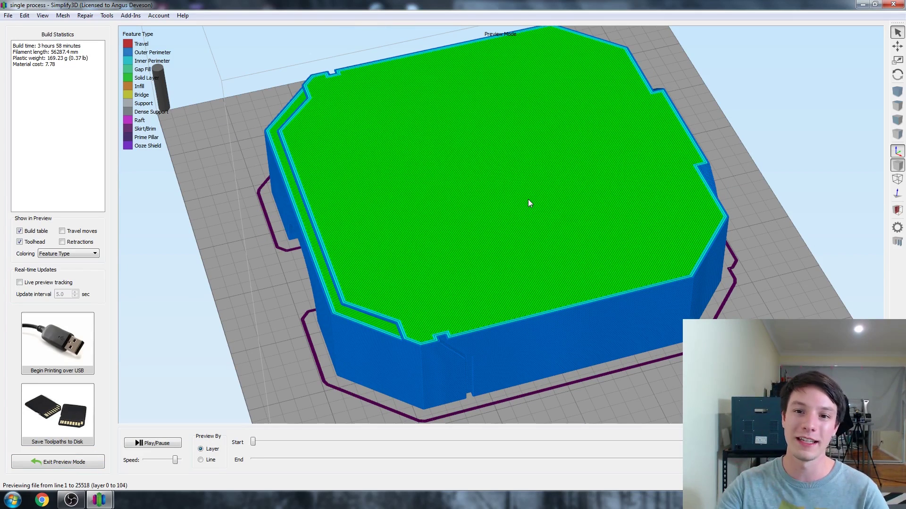
{"action": "scroll", "coordinate": [543, 165], "scroll_direction": "up", "scroll_amount": 5}
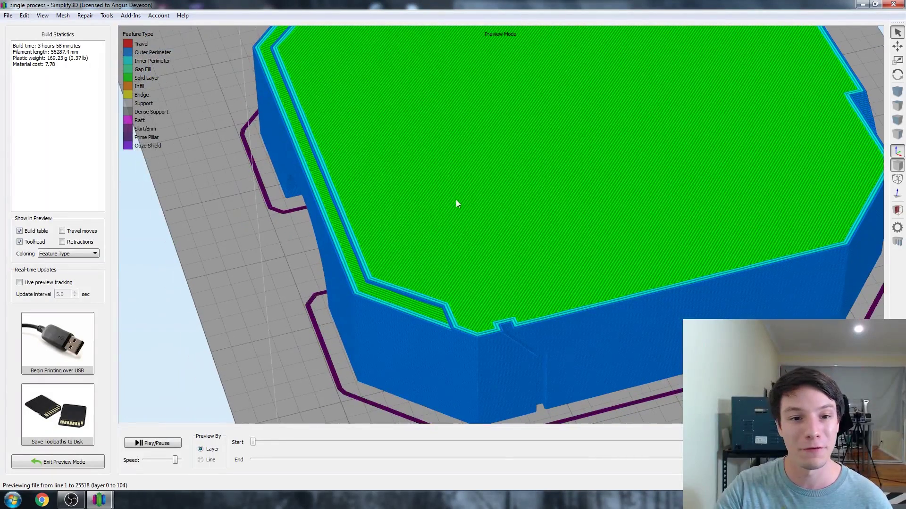
{"action": "left_click_drag", "start_coordinate": [396, 253], "coordinate": [419, 224]}
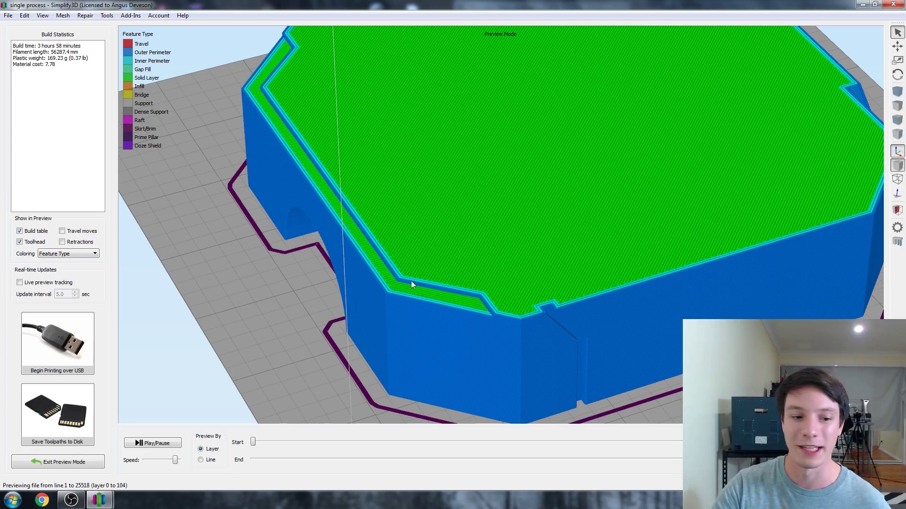
{"action": "left_click", "coordinate": [62, 461]}
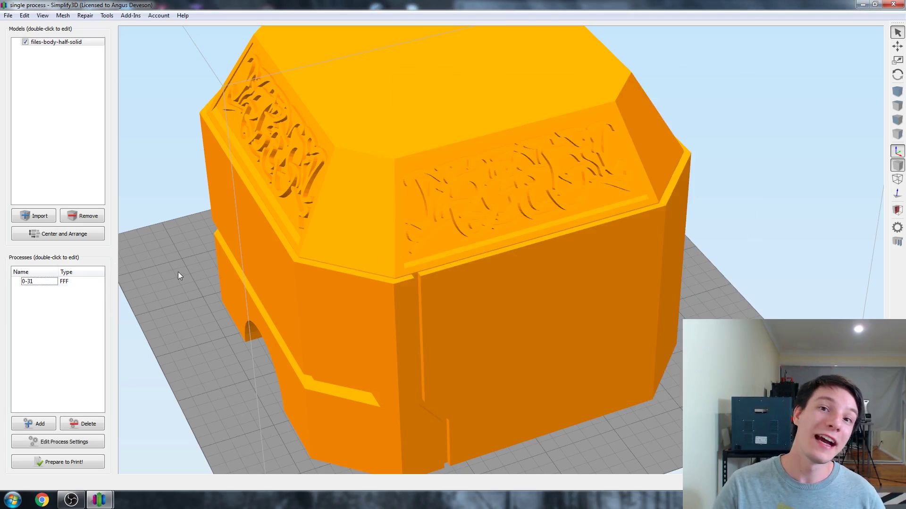
Section the body along the Z-axis at 80 mm and at 79 mm, inspect the upper walls, and close the cross-section view.
{"action": "left_click", "coordinate": [43, 18]}
{"action": "left_click", "coordinate": [60, 118]}
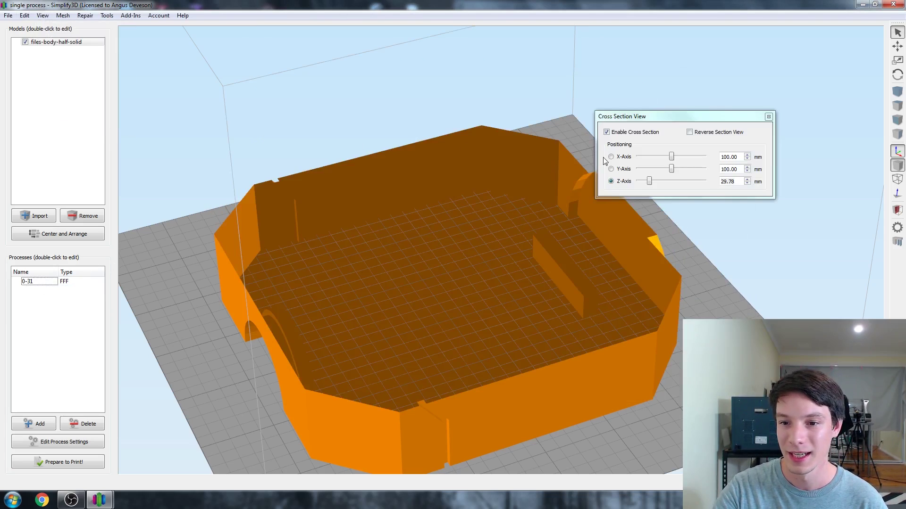
{"action": "left_click_drag", "start_coordinate": [649, 182], "coordinate": [667, 180]}
{"action": "left_click_drag", "start_coordinate": [543, 203], "coordinate": [406, 259]}
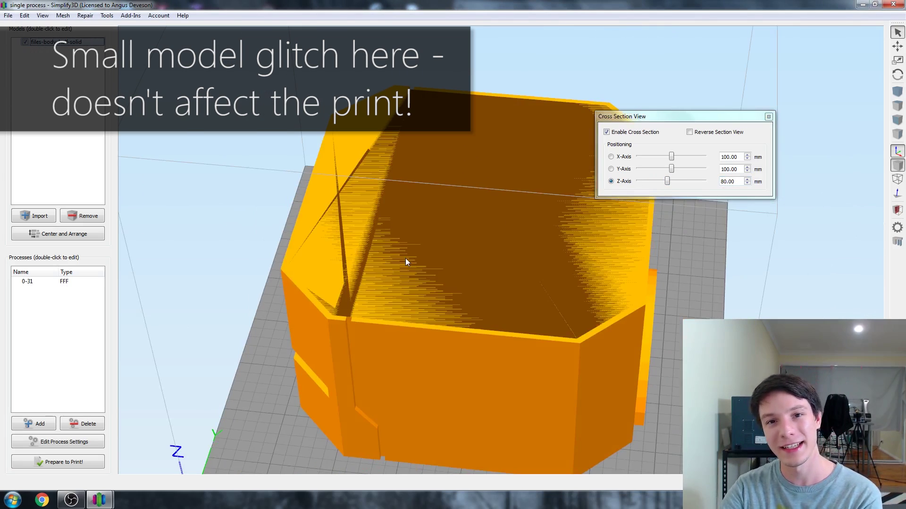
{"action": "left_click", "coordinate": [730, 181]}
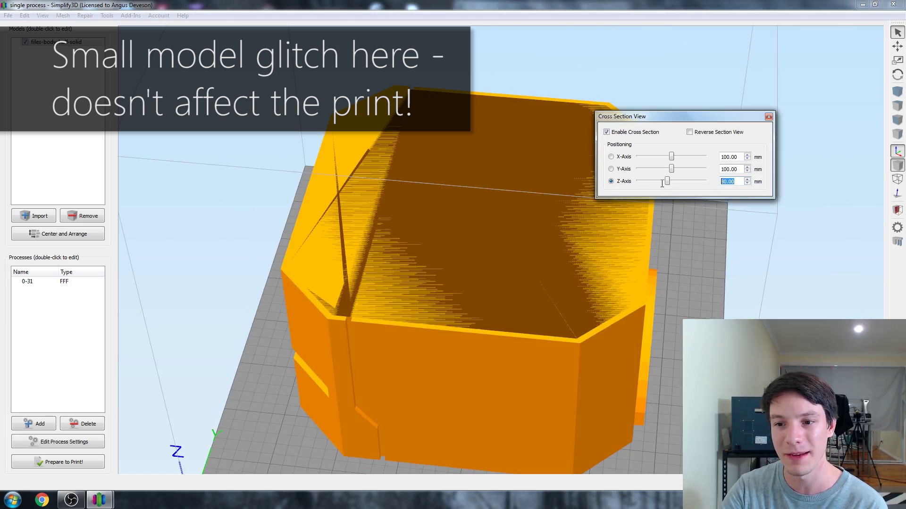
{"action": "type", "text": "79"}
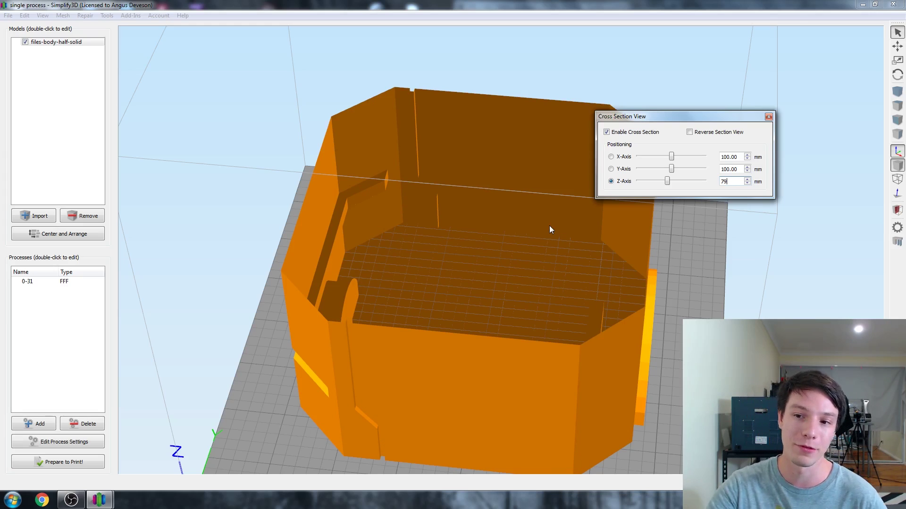
{"action": "left_click", "coordinate": [768, 116]}
Duplicate the 0-31 process and rename the copy as 31-79.
{"action": "left_click", "coordinate": [36, 281]}
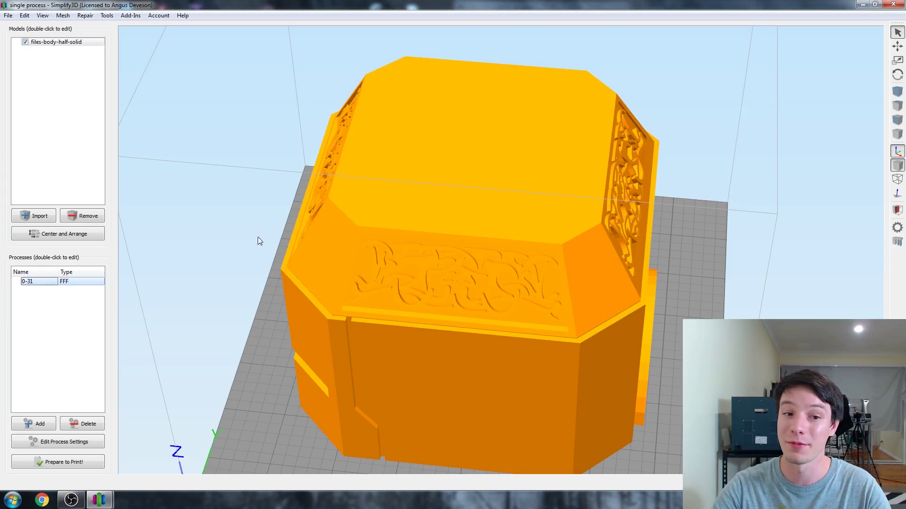
{"action": "key", "text": "ctrl+c"}
{"action": "key", "text": "ctrl+v"}
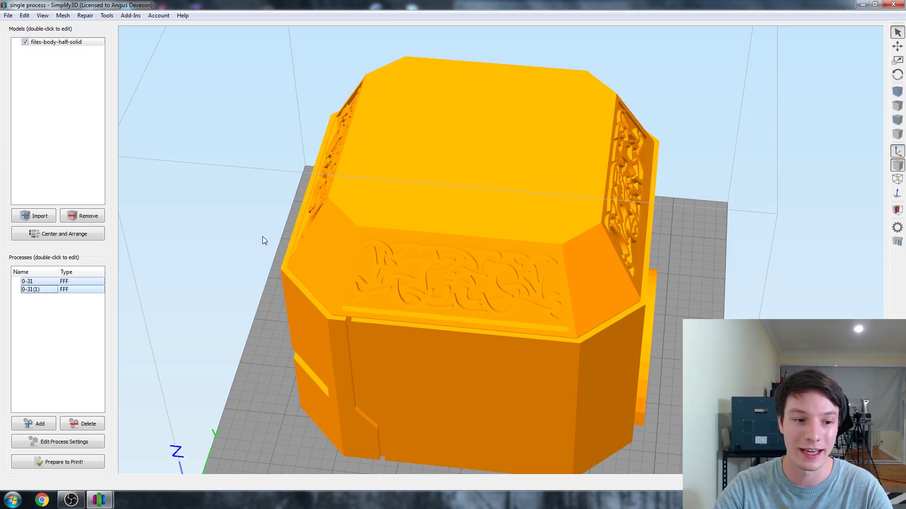
{"action": "double_click", "coordinate": [49, 289]}
{"action": "key", "text": "ctrl+a"}
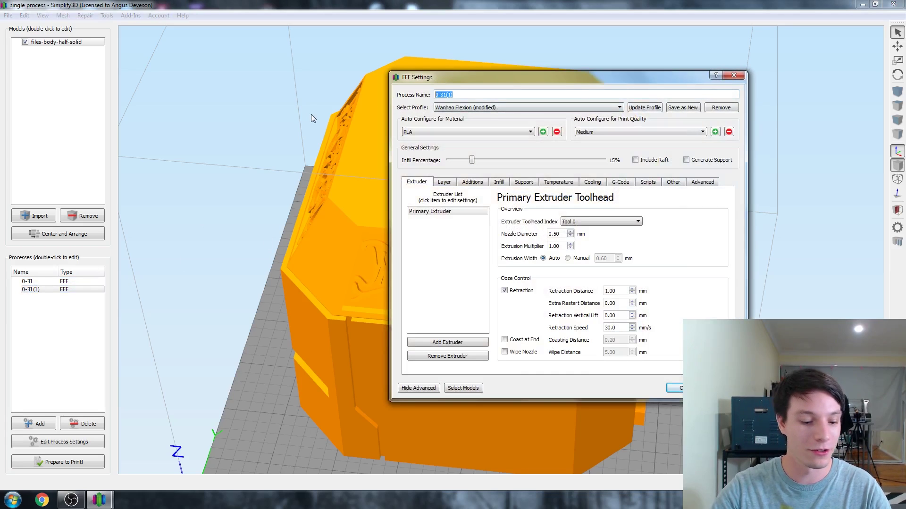
{"action": "type", "text": "31-79"}
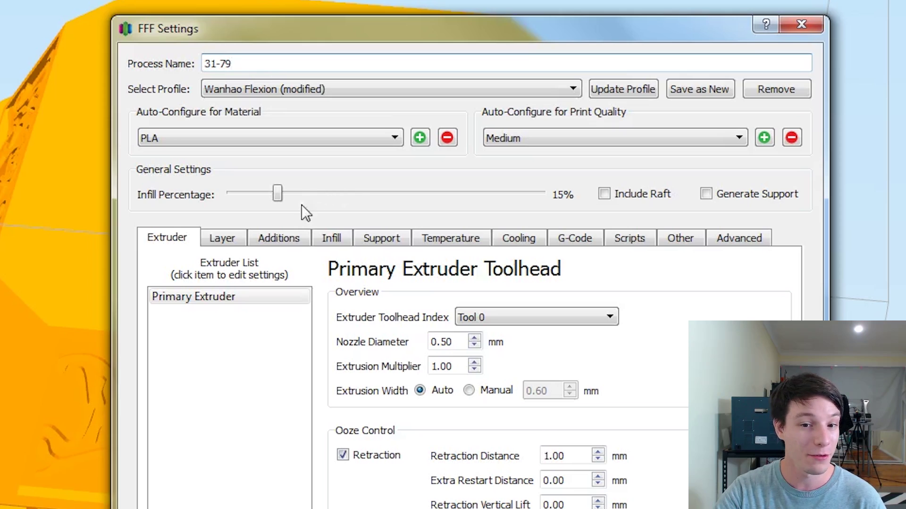
Set the 31-79 process to 3% infill with 0 top and 0 bottom solid layers.
{"action": "left_click_drag", "start_coordinate": [278, 201], "coordinate": [244, 199]}
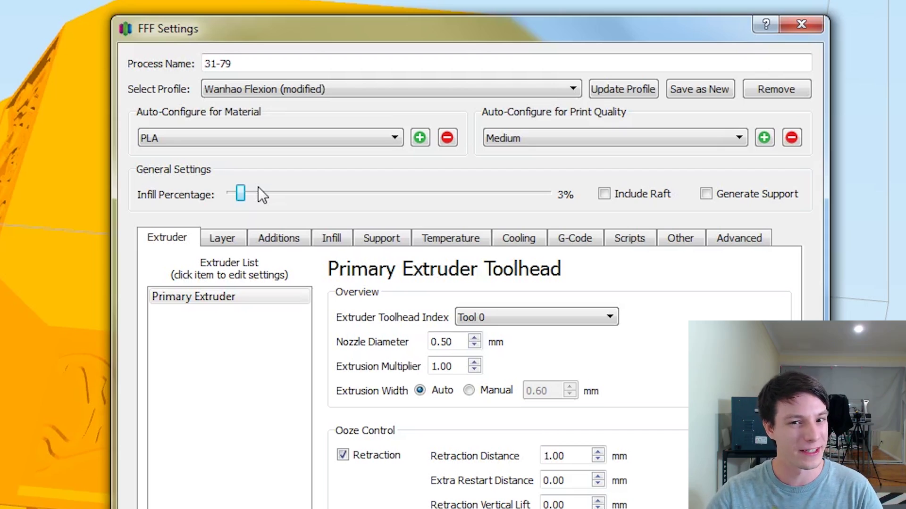
{"action": "left_click", "coordinate": [236, 239]}
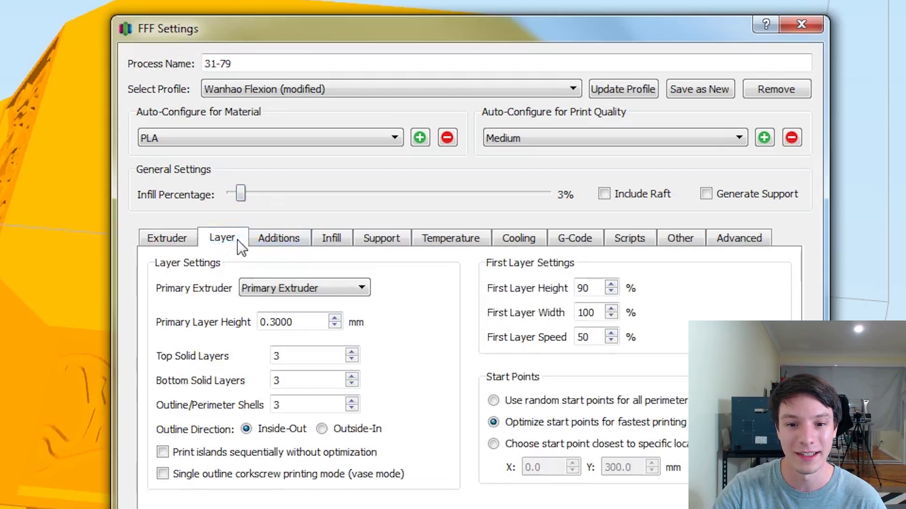
{"action": "left_click_drag", "start_coordinate": [303, 354], "coordinate": [266, 359]}
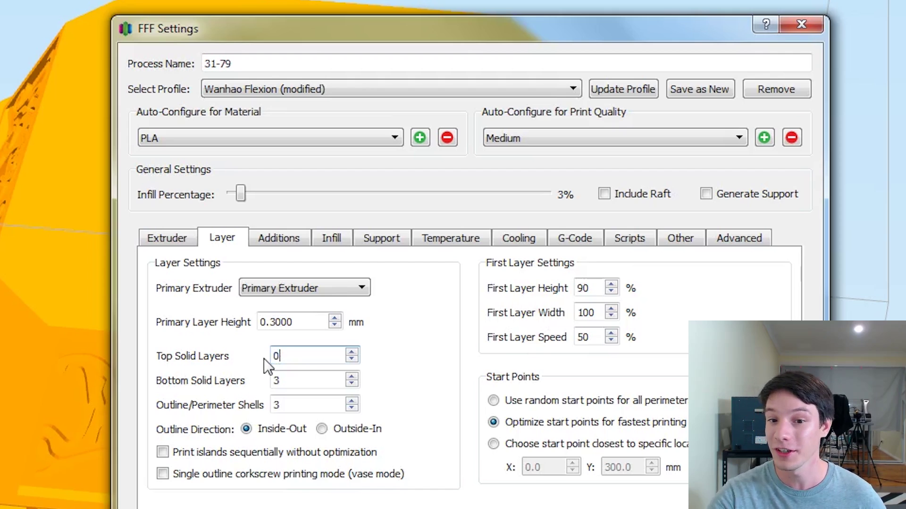
{"action": "key", "text": "Tab"}
{"action": "type", "text": "0"}
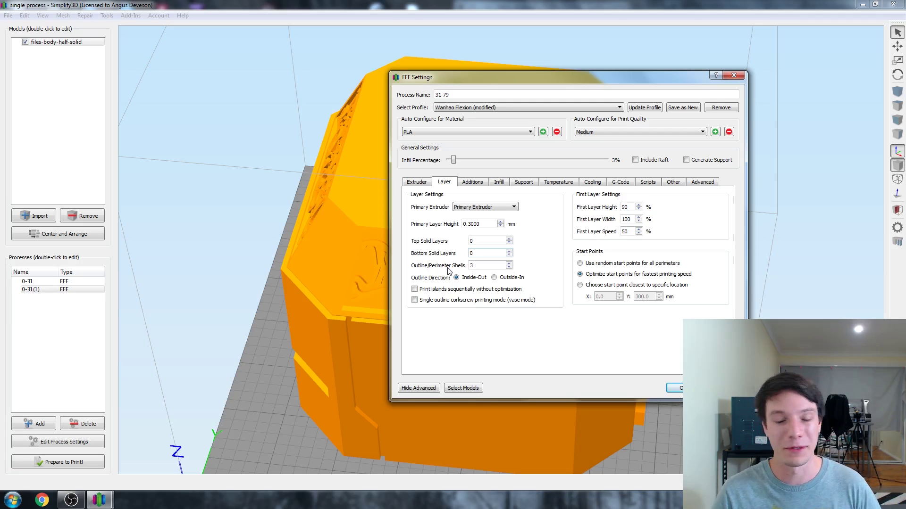
{"action": "left_click", "coordinate": [492, 239]}
{"action": "left_click", "coordinate": [490, 222]}
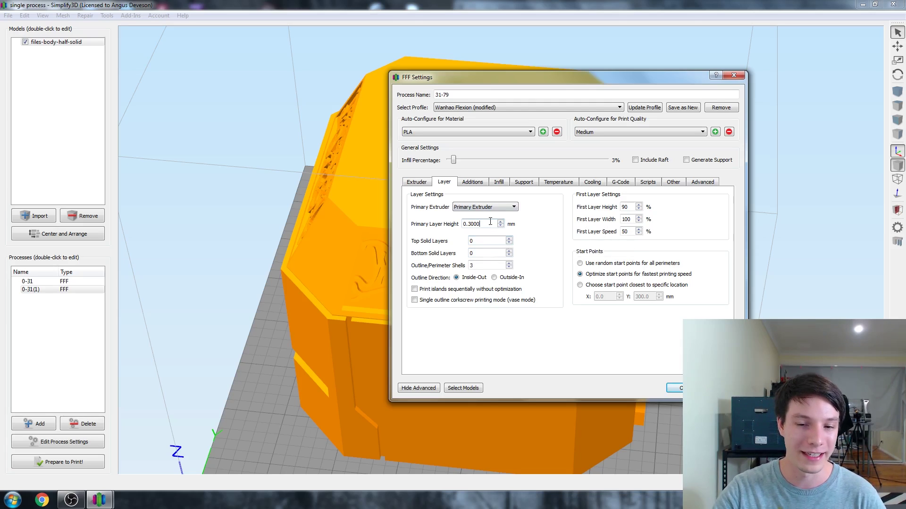
Make the 31-79 process start printing at 31 mm and stop at 79 mm, and save its settings.
{"action": "left_click", "coordinate": [711, 189]}
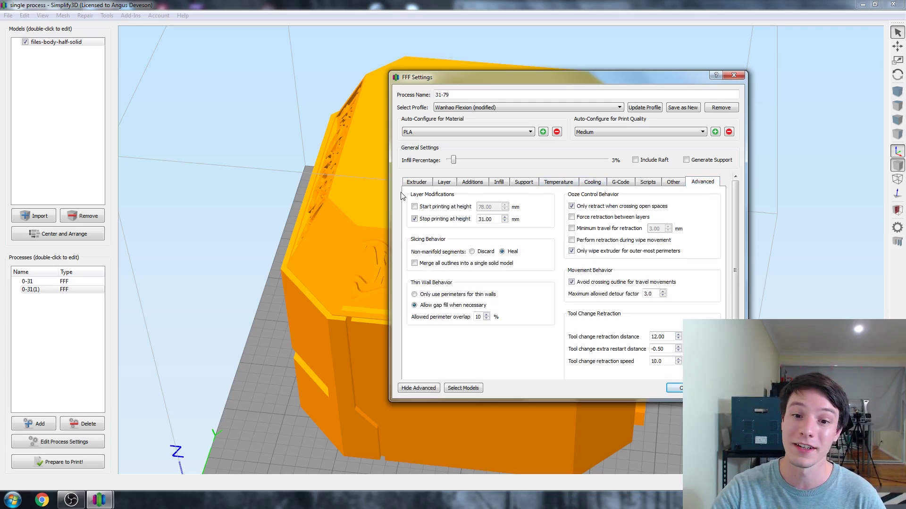
{"action": "left_click", "coordinate": [414, 207]}
{"action": "double_click", "coordinate": [487, 206]}
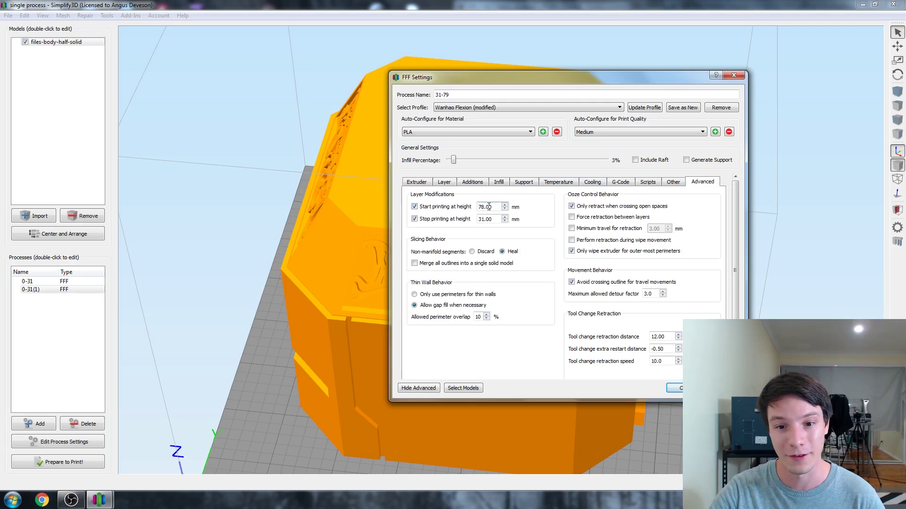
{"action": "type", "text": "31"}
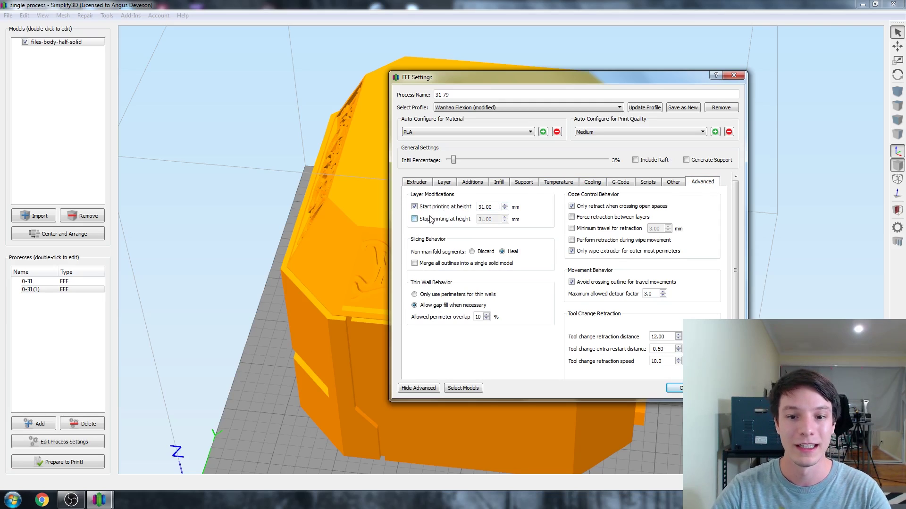
{"action": "key", "text": "Tab"}
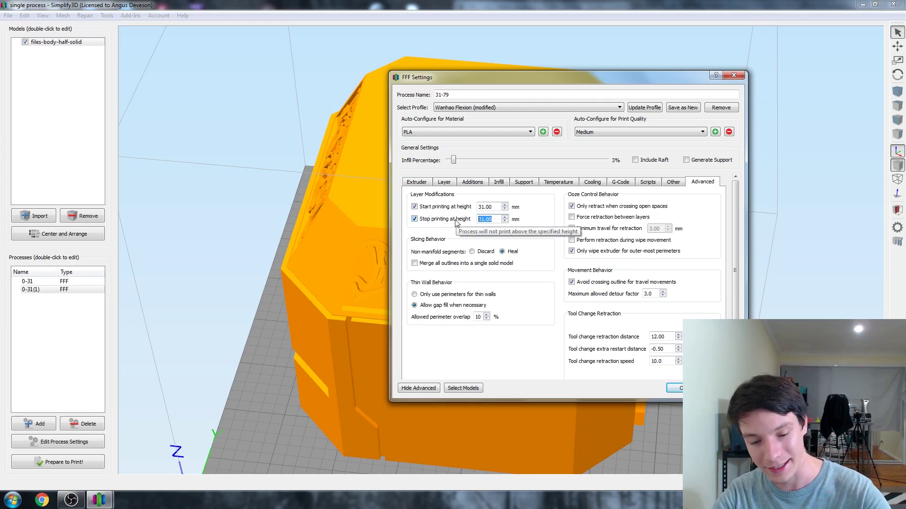
{"action": "type", "text": "79"}
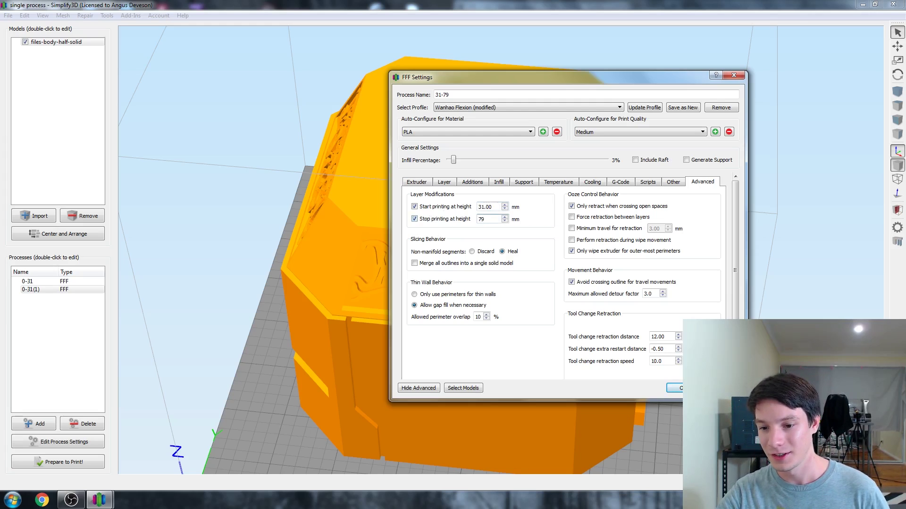
{"action": "key", "text": "Return"}
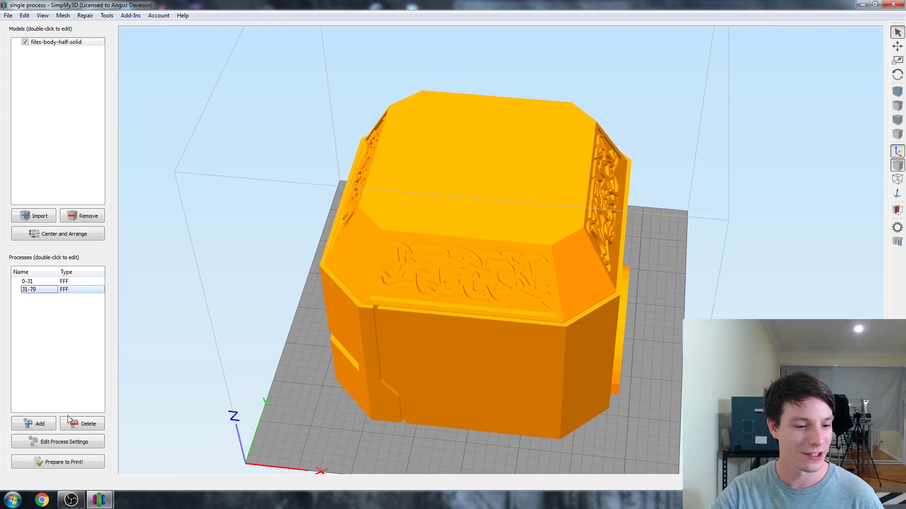
Slice the model with both the 0-31 and 31-79 processes using continuous layer-by-layer printing.
{"action": "left_click", "coordinate": [58, 462]}
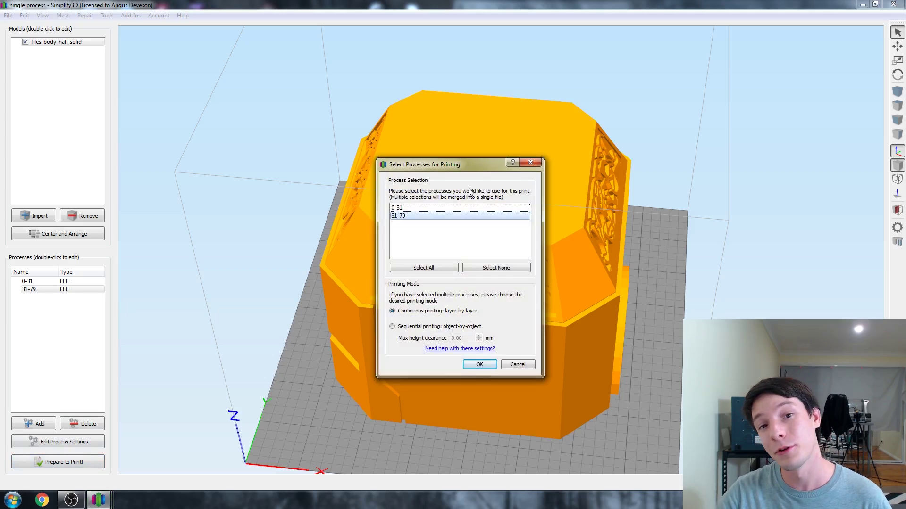
{"action": "left_click", "coordinate": [435, 268]}
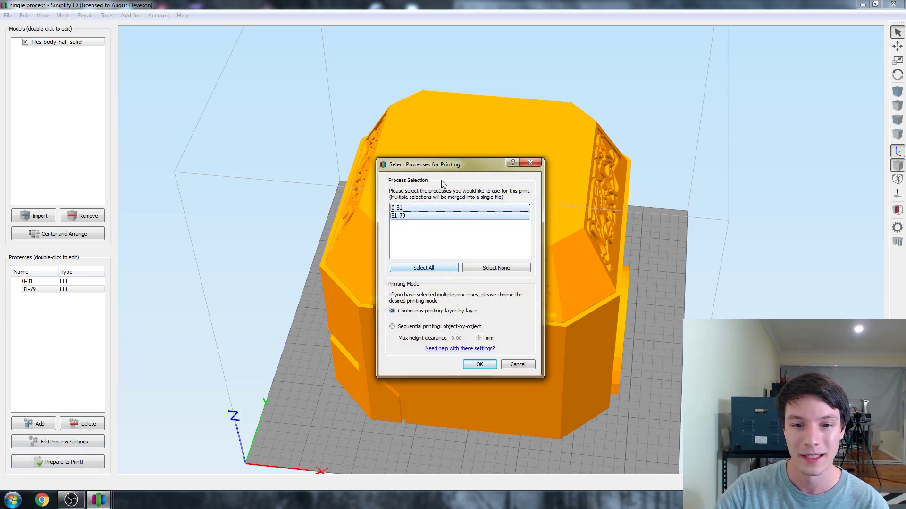
{"action": "left_click", "coordinate": [479, 365]}
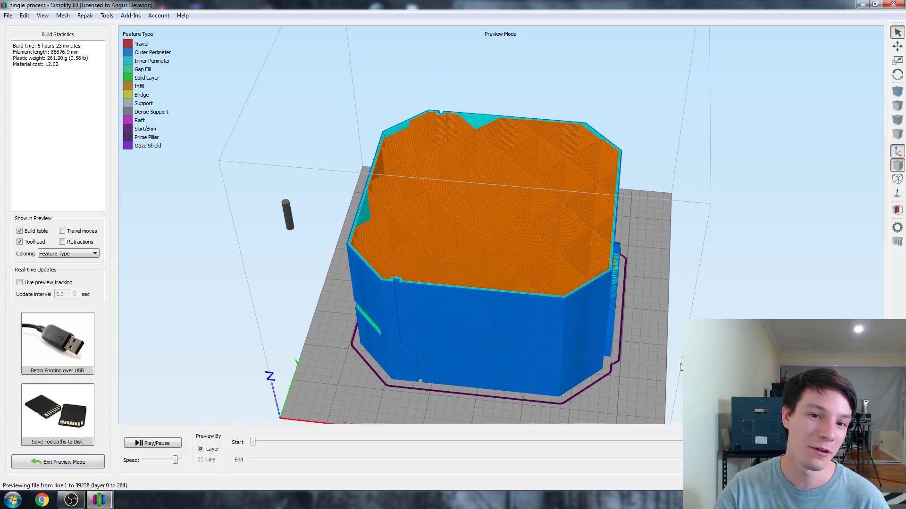
Inspect the combined toolpath preview by lowering the end layer to about 62 and raising it back to the last layer.
{"action": "left_click_drag", "start_coordinate": [875, 460], "coordinate": [480, 458]}
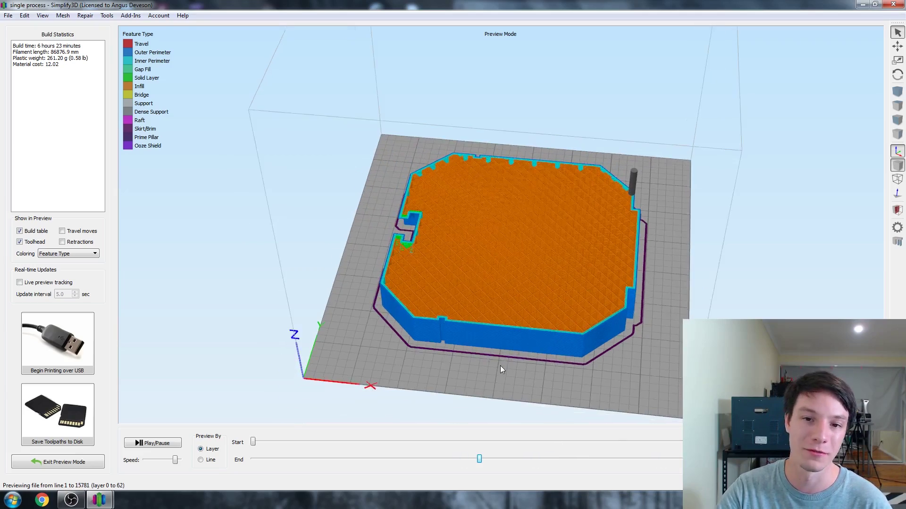
{"action": "scroll", "coordinate": [519, 354], "scroll_direction": "up", "scroll_amount": 3}
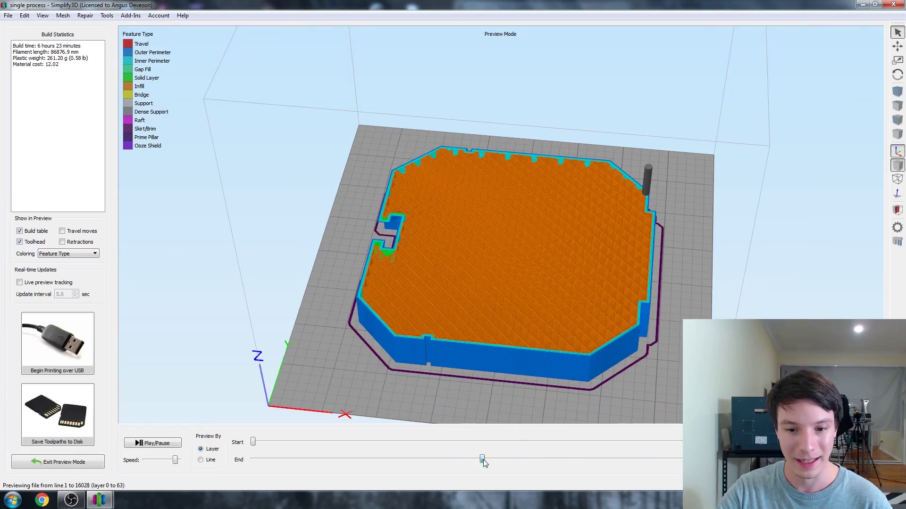
{"action": "left_click_drag", "start_coordinate": [483, 462], "coordinate": [839, 460]}
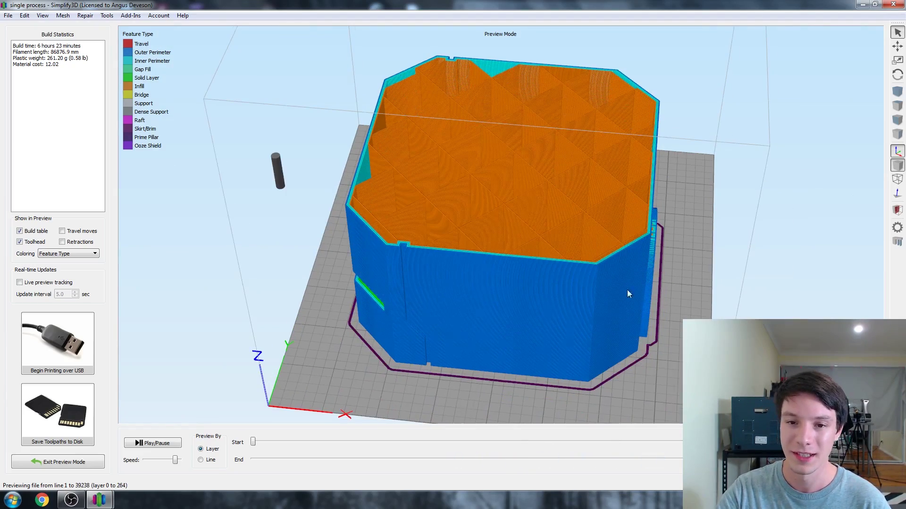
Exit the toolpath preview and return to the full view of the model.
{"action": "scroll", "coordinate": [557, 219], "scroll_direction": "up", "scroll_amount": 5}
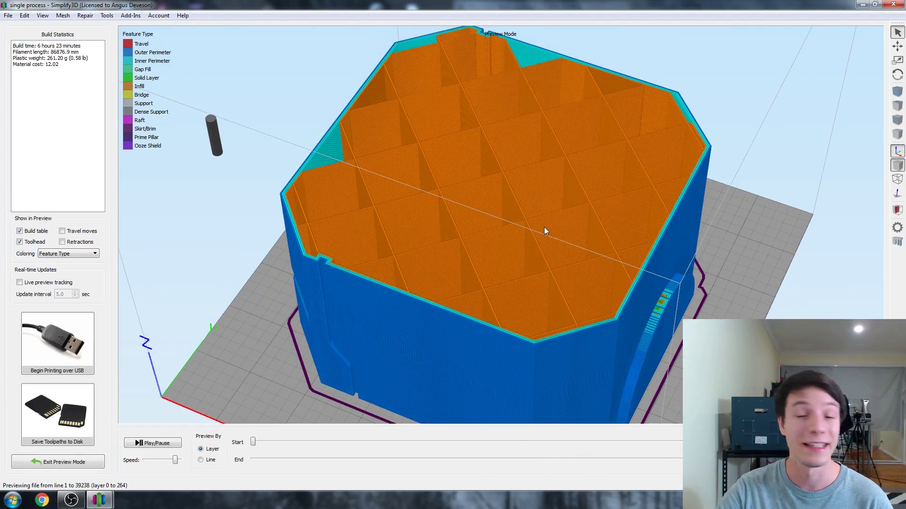
{"action": "left_click", "coordinate": [56, 462]}
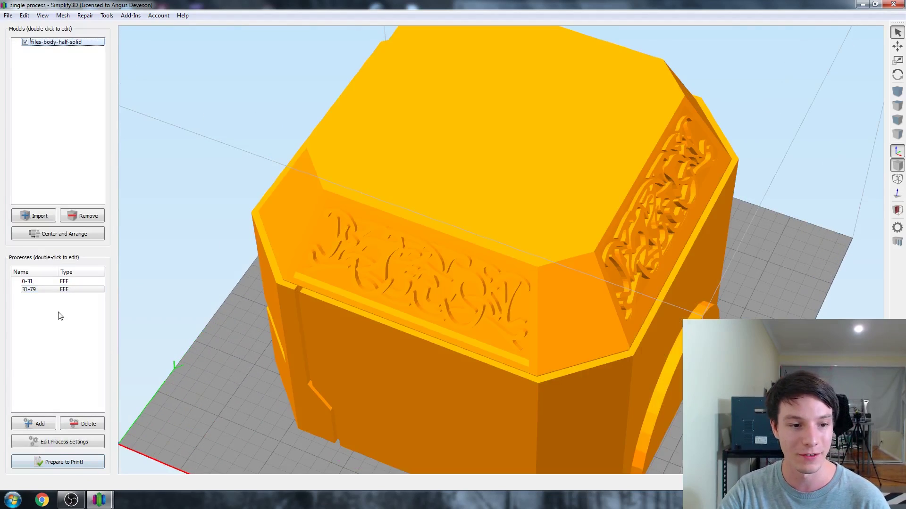
{"action": "scroll", "coordinate": [257, 204], "scroll_direction": "down", "scroll_amount": 3}
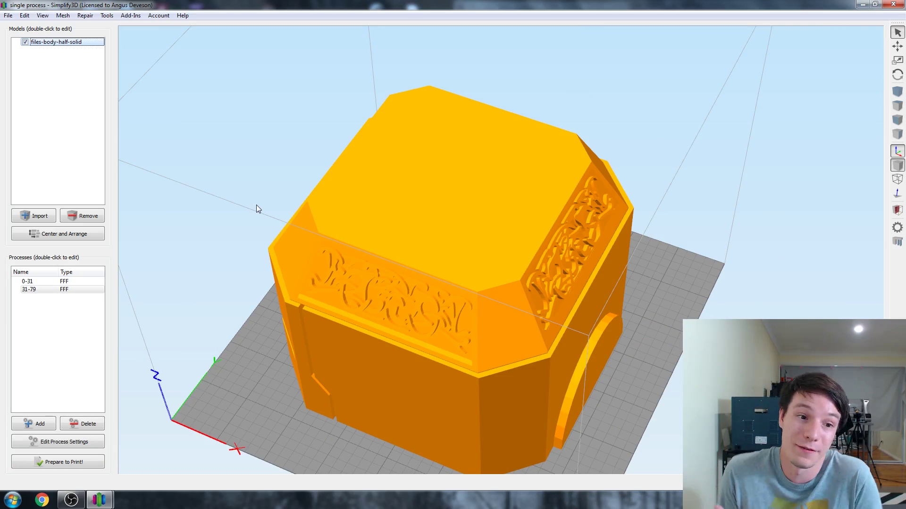
Duplicate the 31-79 process and rename the copy as 79+.
{"action": "left_click", "coordinate": [29, 289]}
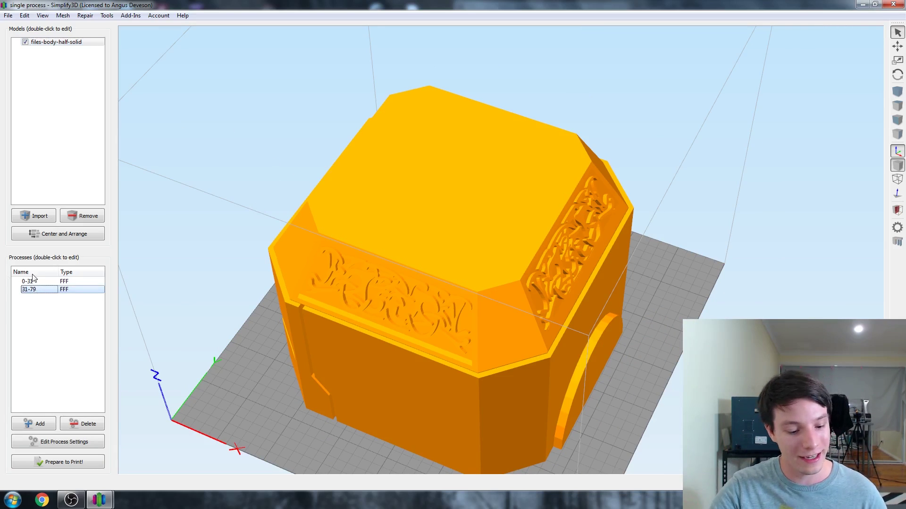
{"action": "key", "text": "ctrl+c"}
{"action": "key", "text": "ctrl+v"}
{"action": "double_click", "coordinate": [29, 297]}
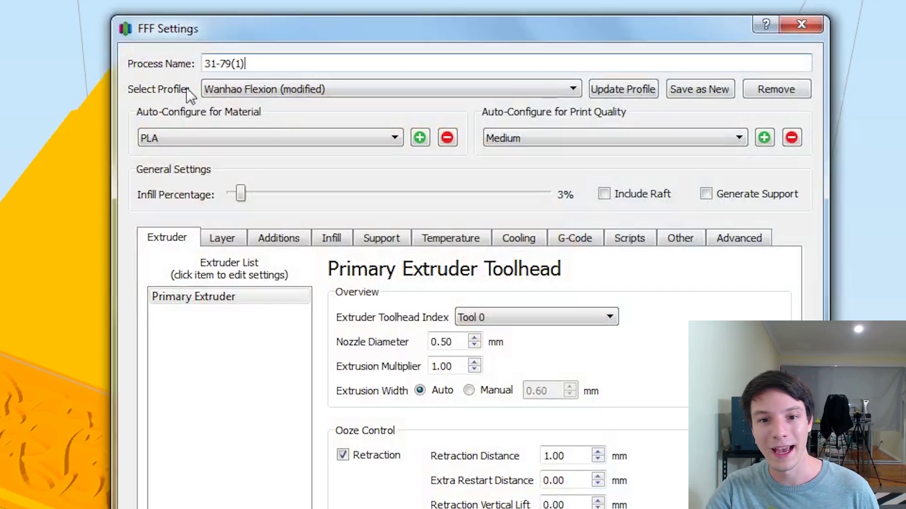
{"action": "key", "text": "ctrl+a"}
{"action": "type", "text": "7"}
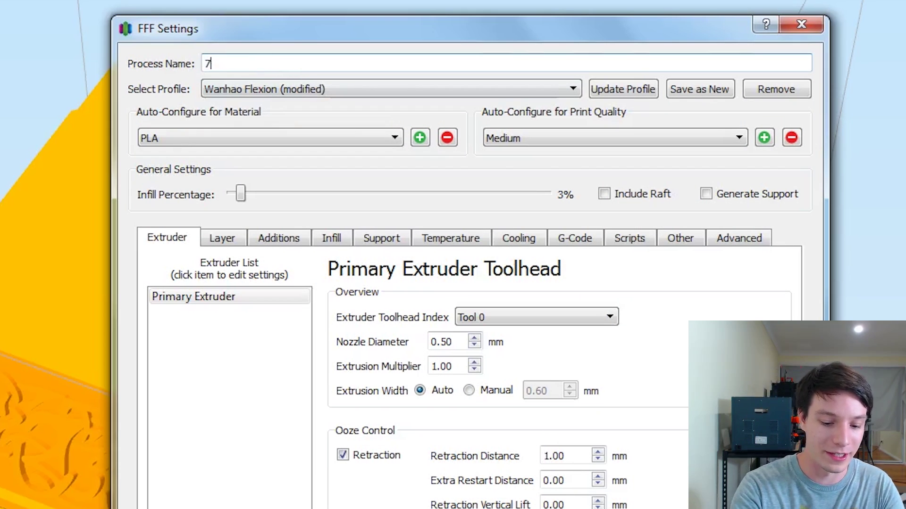
{"action": "type", "text": "9+"}
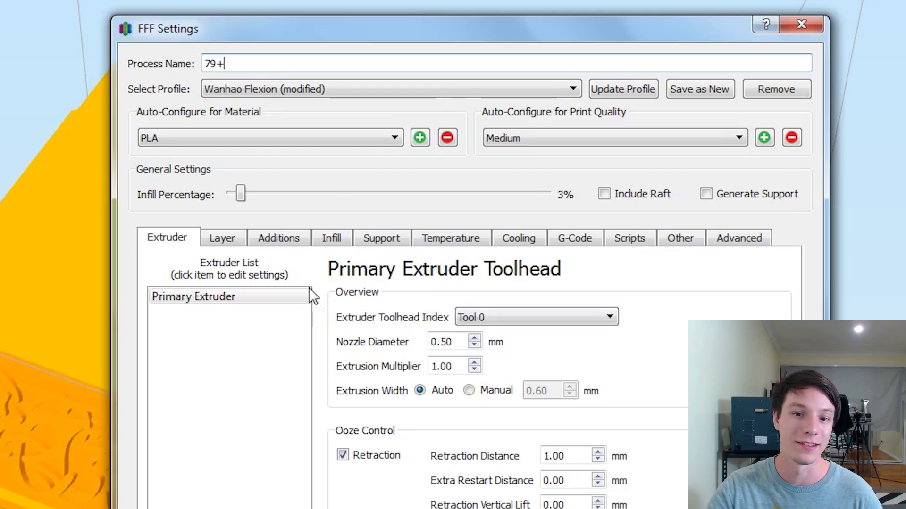
Set the primary layer height of the 79+ process to 0.2 mm.
{"action": "left_click", "coordinate": [244, 239]}
{"action": "double_click", "coordinate": [310, 323]}
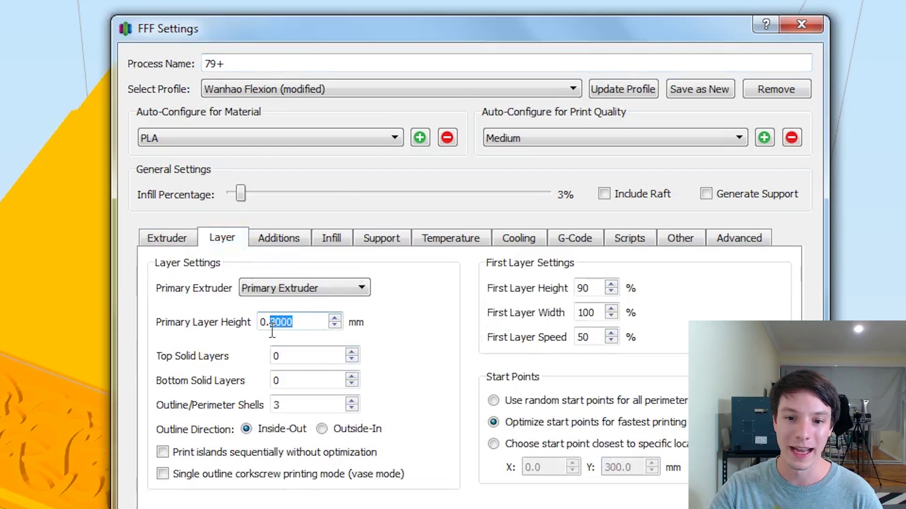
{"action": "type", "text": "2"}
{"action": "key", "text": "Return"}
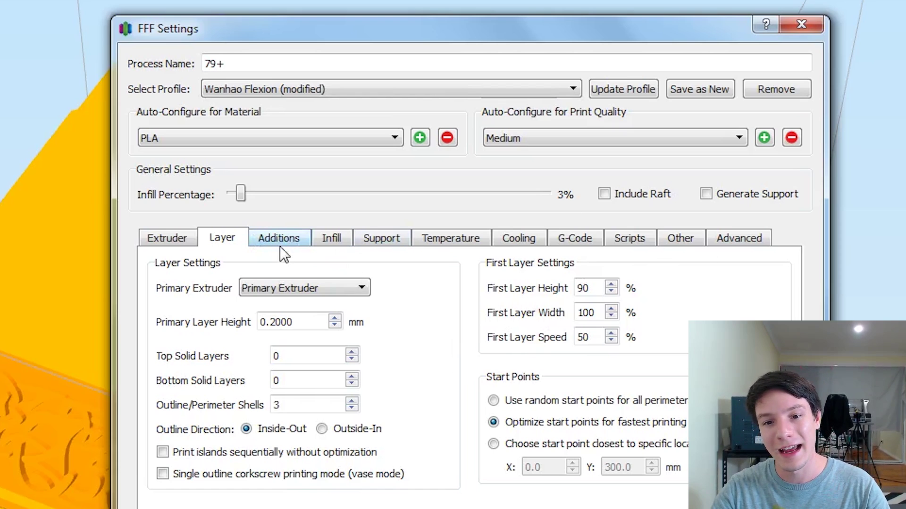
Set the interior fill percentage of the 79+ process to 15%.
{"action": "left_click", "coordinate": [330, 238]}
{"action": "left_click_drag", "start_coordinate": [238, 196], "coordinate": [281, 197]}
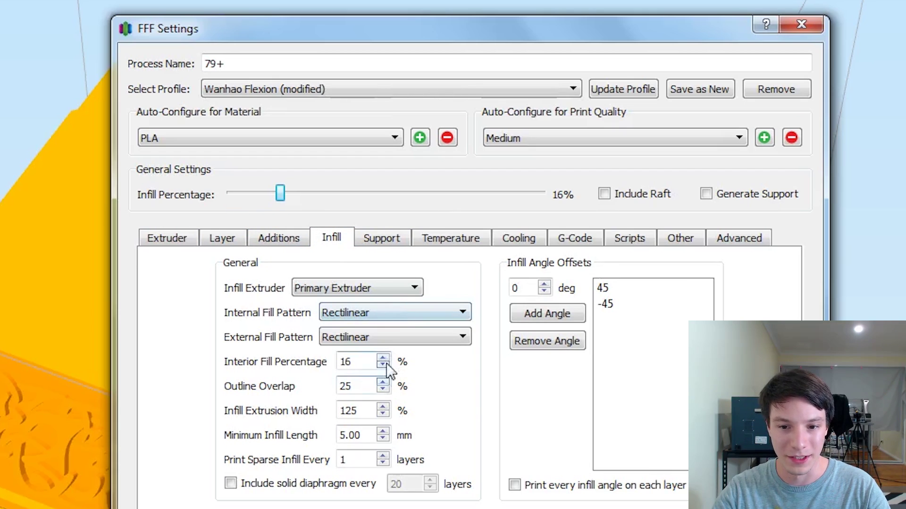
{"action": "left_click_drag", "start_coordinate": [352, 361], "coordinate": [301, 371]}
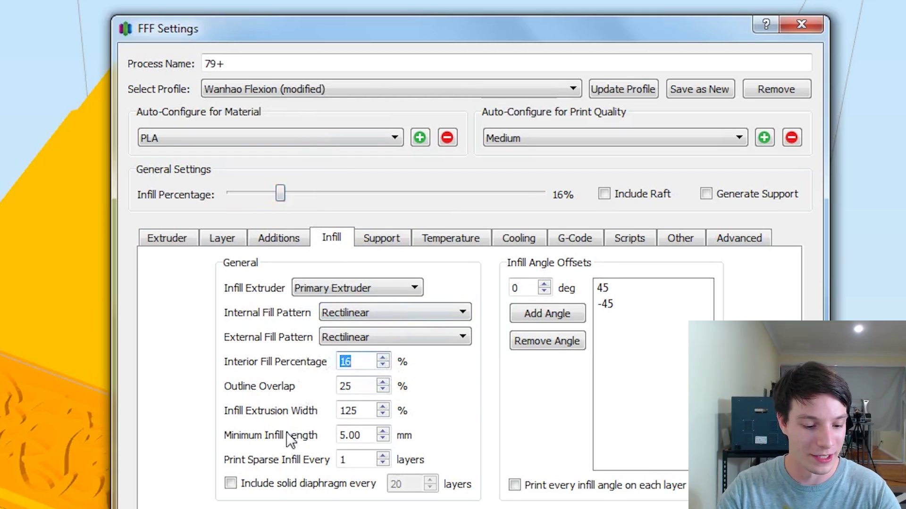
{"action": "type", "text": "15"}
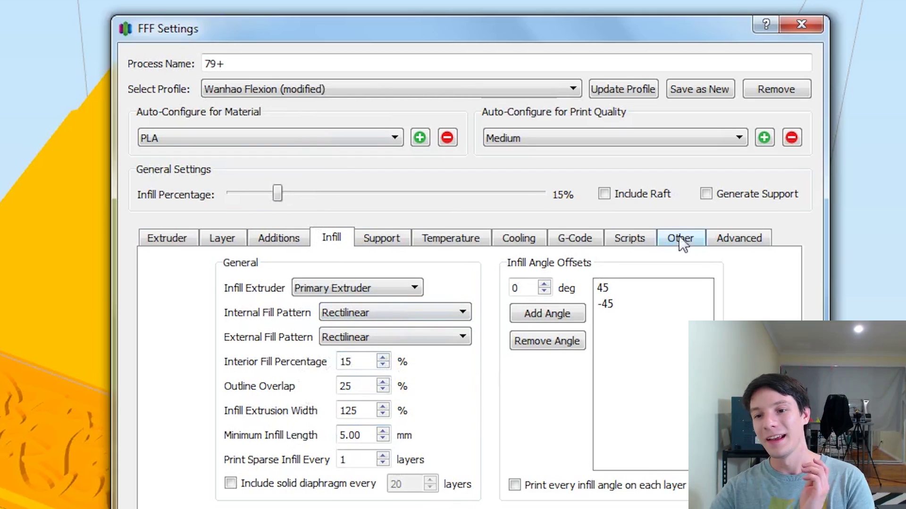
Make the 79+ process start printing at 79 mm and disable its stop height.
{"action": "left_click", "coordinate": [752, 239]}
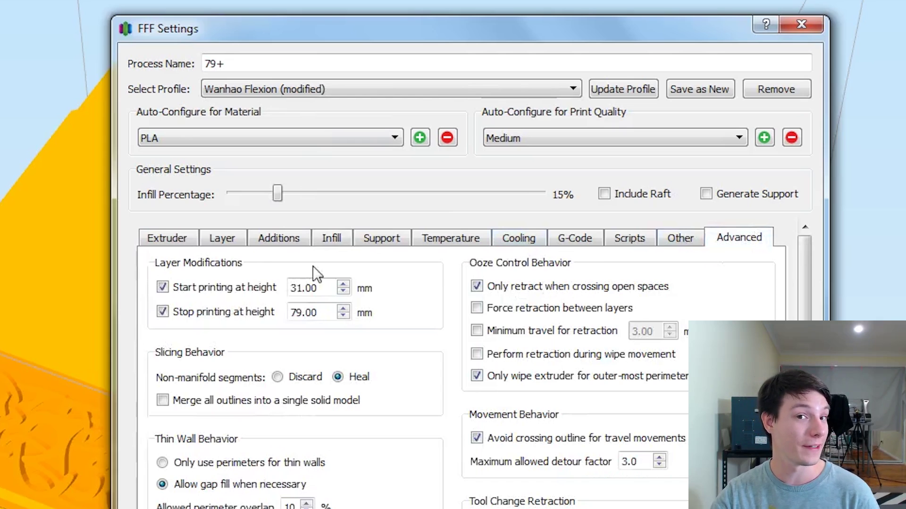
{"action": "left_click", "coordinate": [206, 289]}
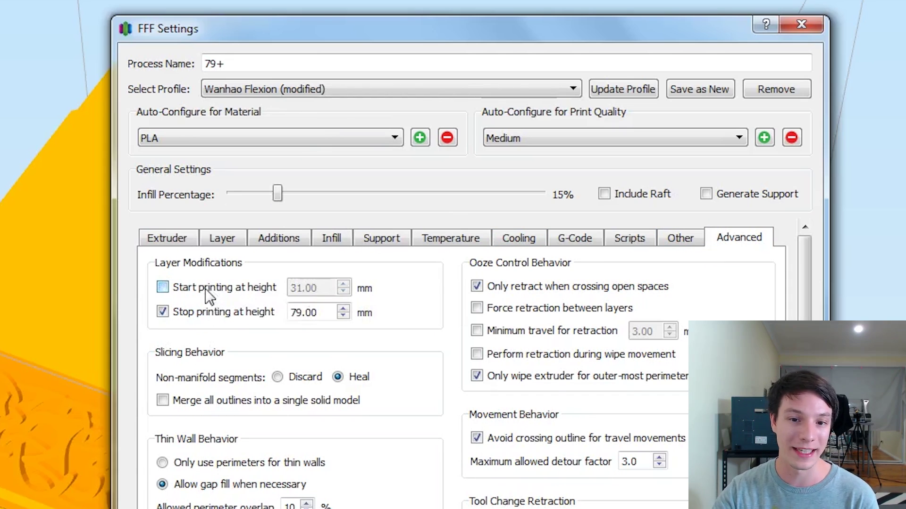
{"action": "left_click", "coordinate": [278, 314]}
{"action": "left_click", "coordinate": [253, 285]}
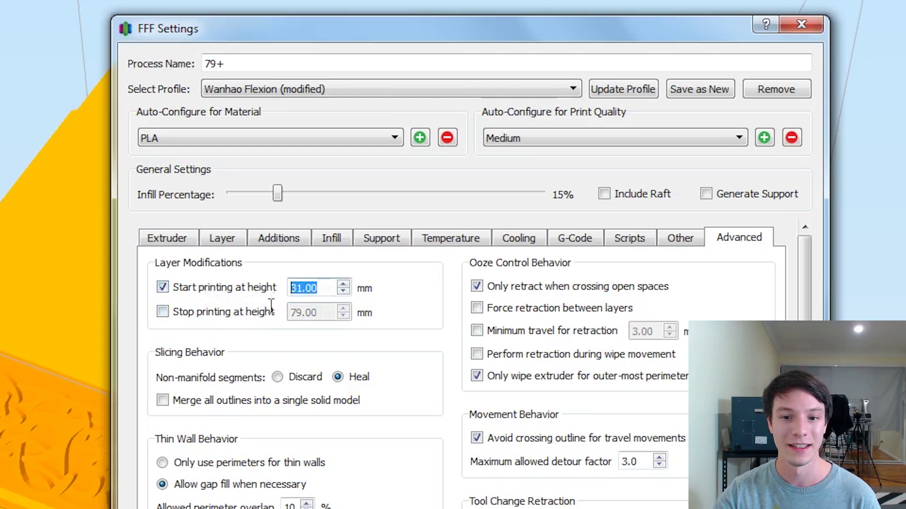
{"action": "type", "text": "79.00"}
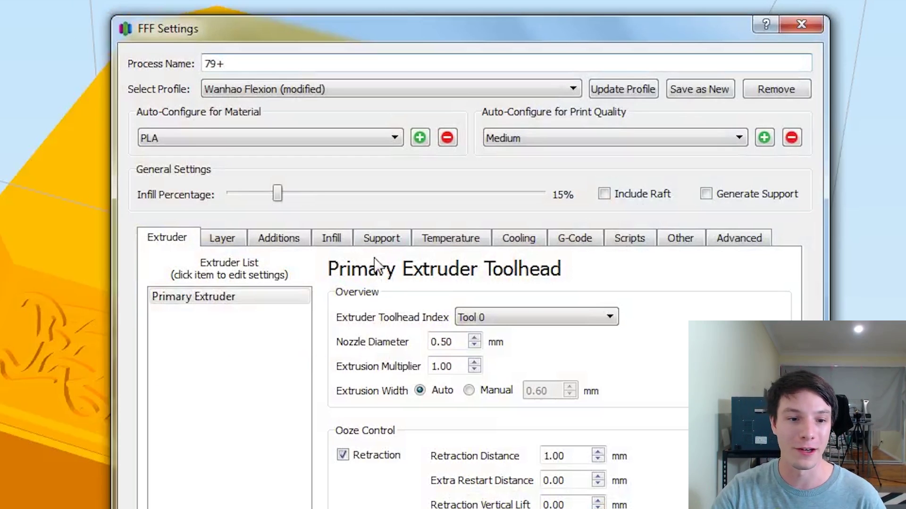
Give the 79+ process 3 top solid layers.
{"action": "left_click", "coordinate": [238, 236]}
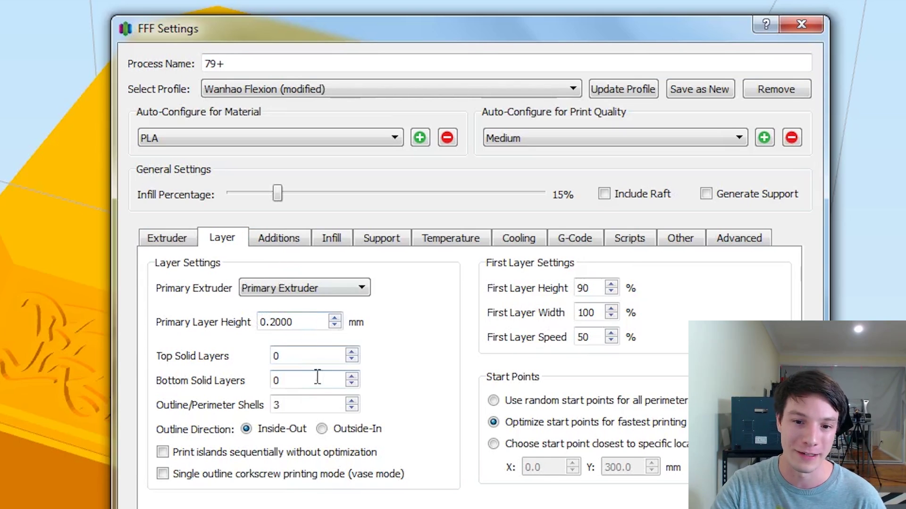
{"action": "double_click", "coordinate": [298, 357]}
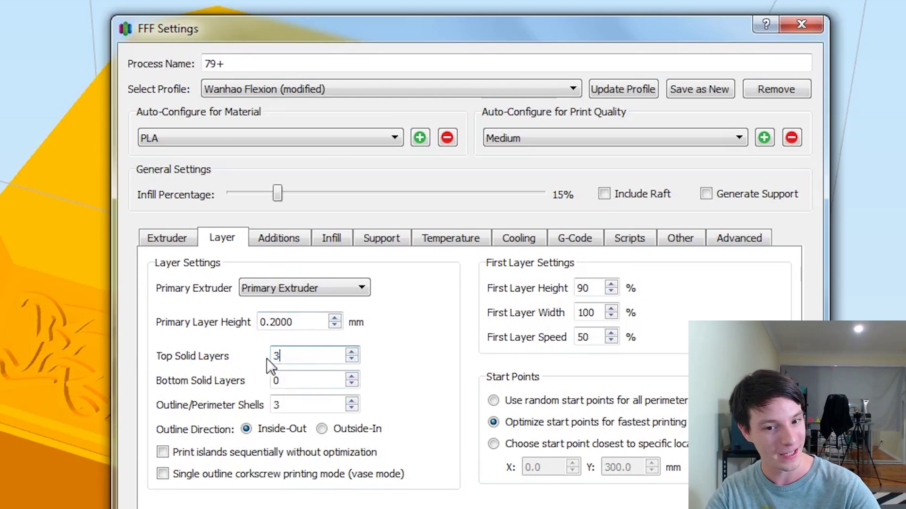
{"action": "left_click", "coordinate": [282, 381]}
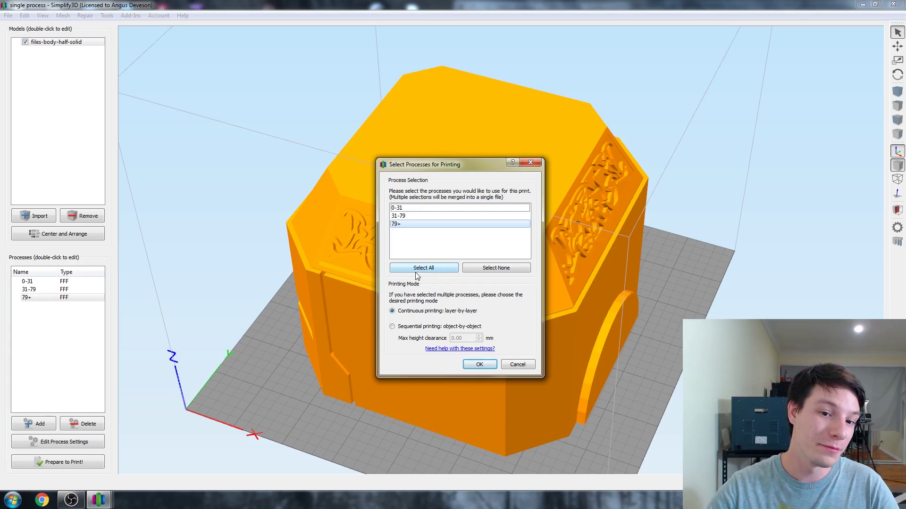
Slice the model with the 0-31, 31-79 and 79+ processes using continuous layer-by-layer printing, and inspect the toolpath preview.
{"action": "left_click", "coordinate": [416, 269]}
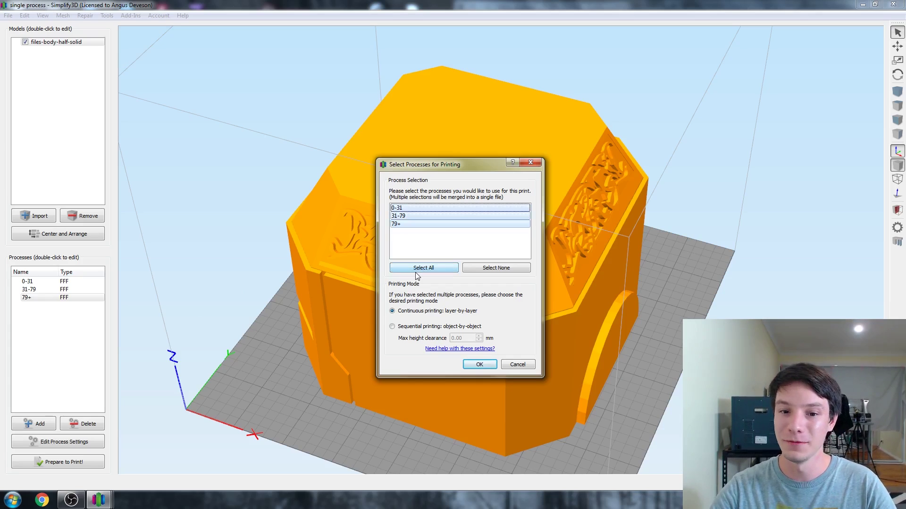
{"action": "left_click", "coordinate": [476, 365]}
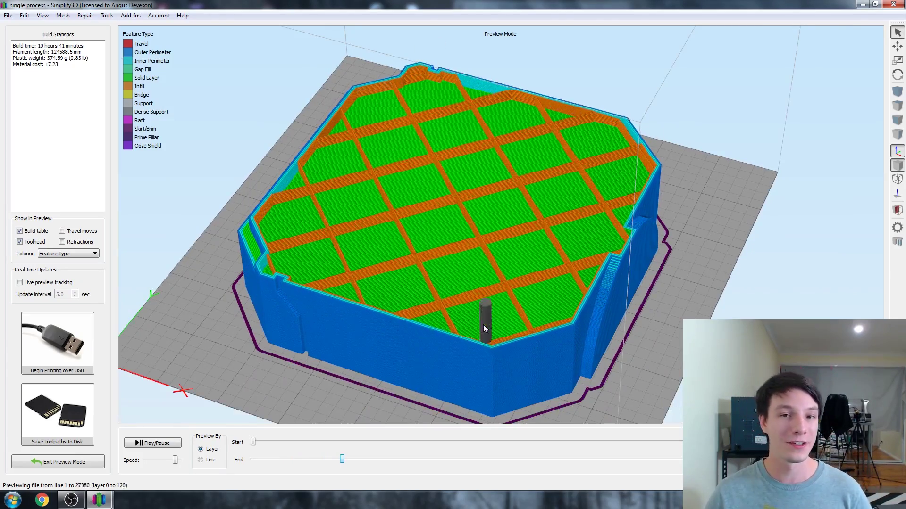
{"action": "scroll", "coordinate": [511, 307], "scroll_direction": "down", "scroll_amount": 5}
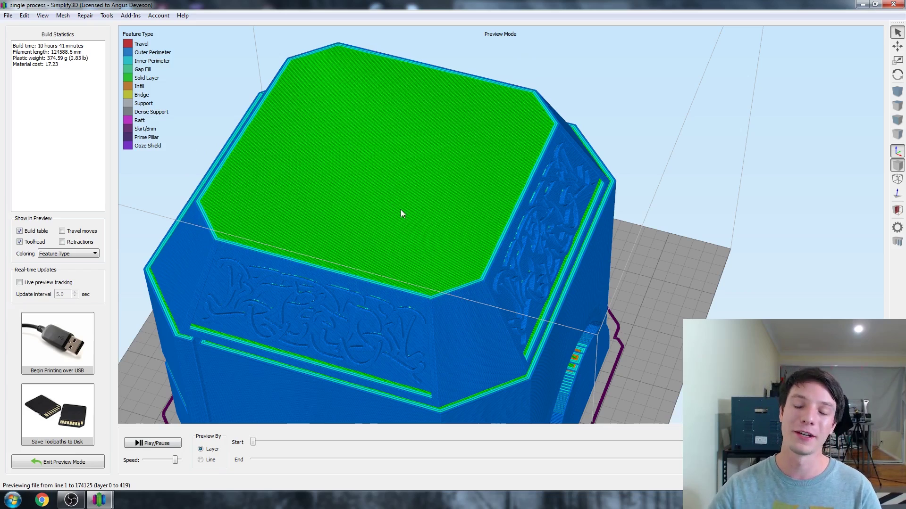
{"action": "scroll", "coordinate": [460, 131], "scroll_direction": "down", "scroll_amount": 3}
{"action": "left_click_drag", "start_coordinate": [460, 131], "coordinate": [398, 330]}
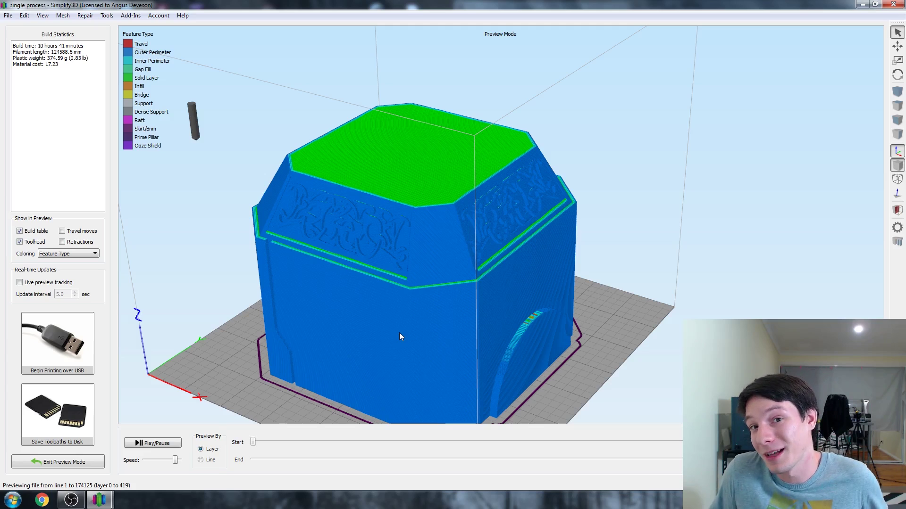
{"action": "scroll", "coordinate": [394, 341], "scroll_direction": "up", "scroll_amount": 5}
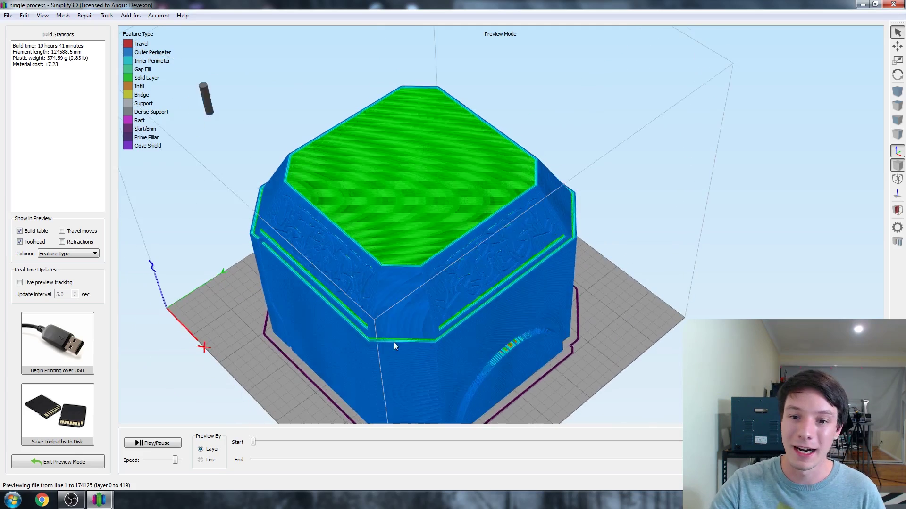
{"action": "right_click_drag", "start_coordinate": [400, 336], "coordinate": [422, 323]}
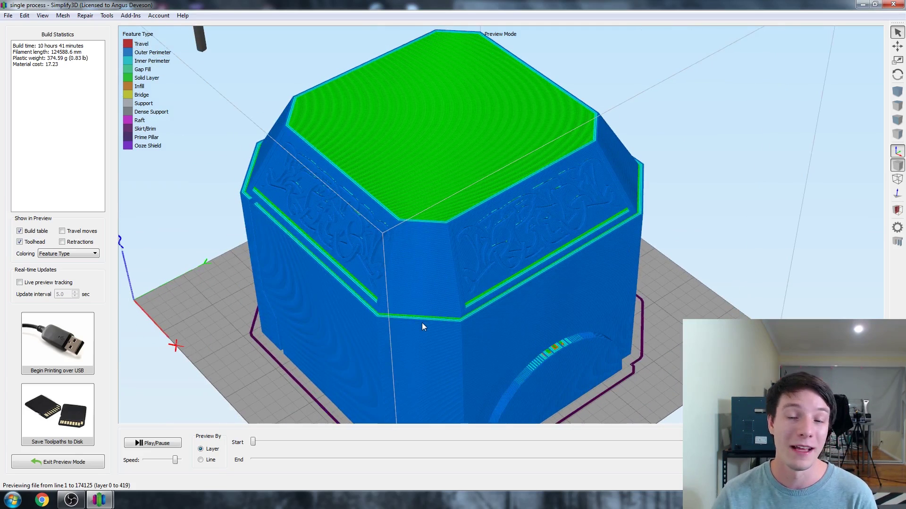
{"action": "left_click_drag", "start_coordinate": [414, 302], "coordinate": [452, 256]}
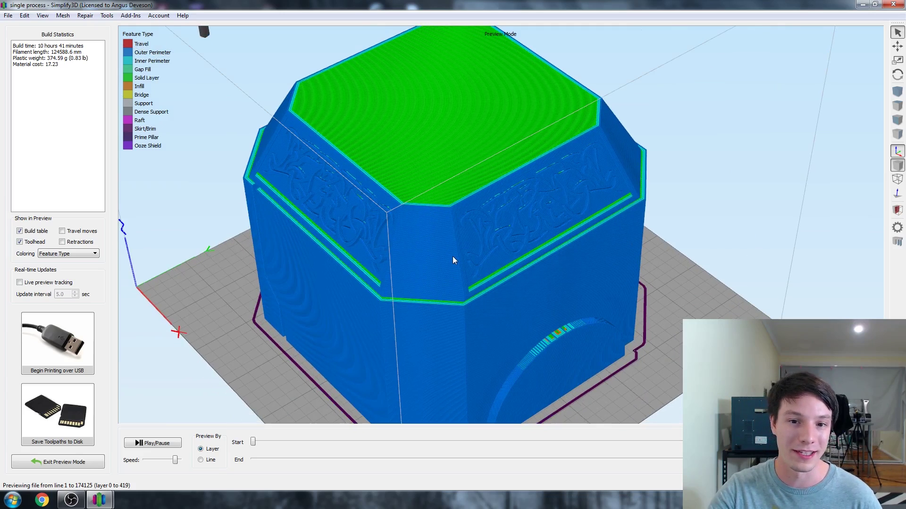
{"action": "left_click", "coordinate": [71, 462]}
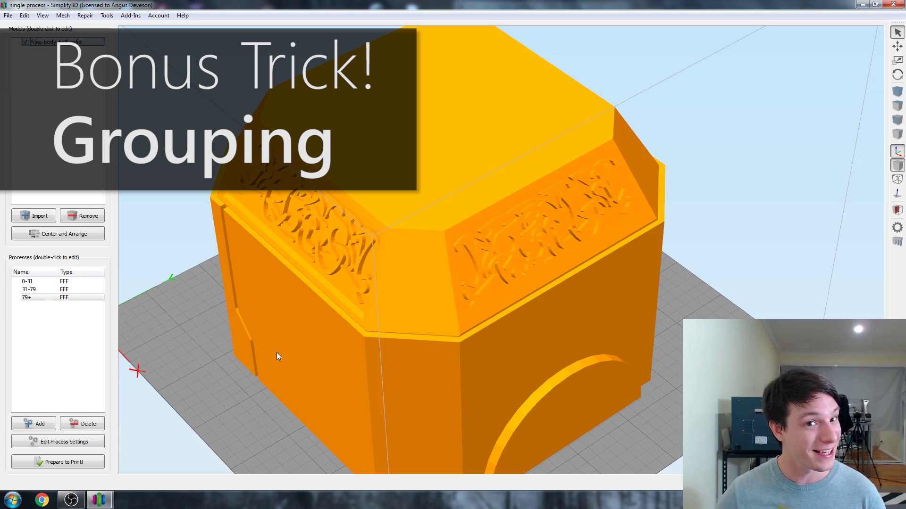
Group the 0-31, 31-79 and 79+ processes together.
{"action": "left_click", "coordinate": [28, 282]}
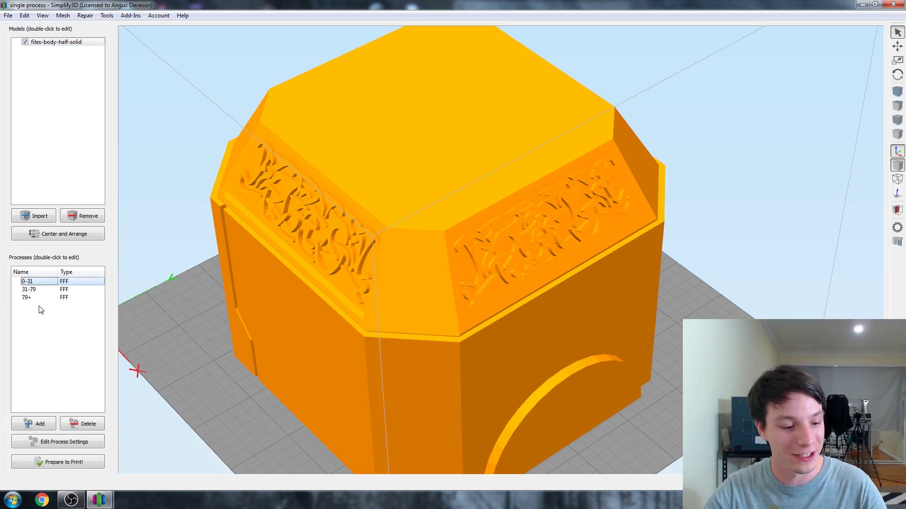
{"action": "left_click", "coordinate": [45, 299], "text": "shift"}
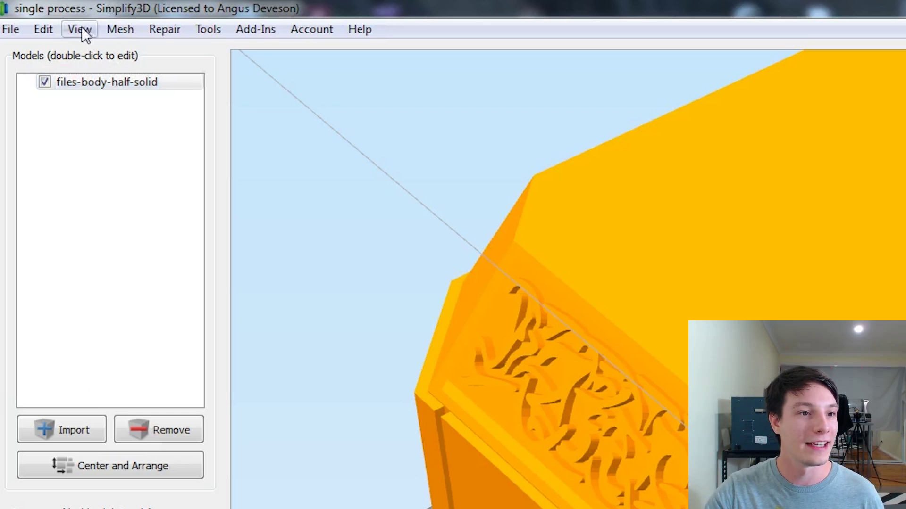
{"action": "left_click", "coordinate": [25, 15]}
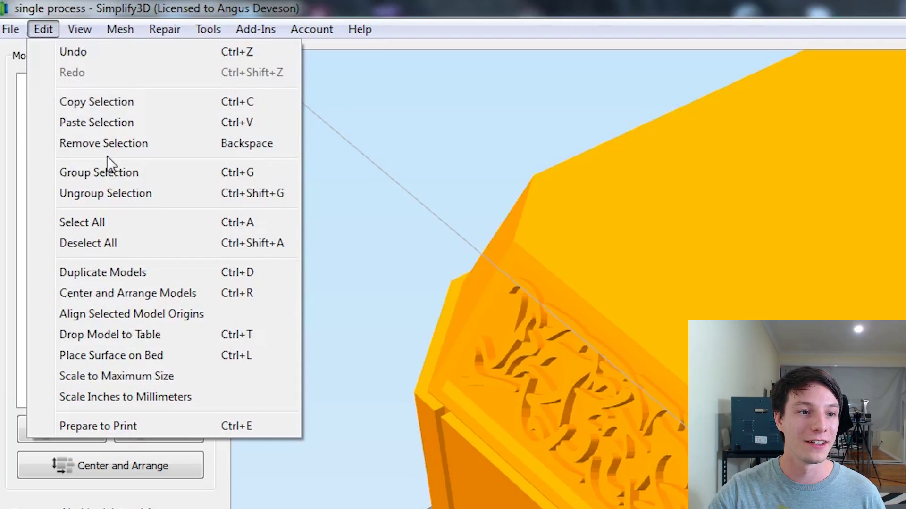
{"action": "left_click", "coordinate": [107, 172]}
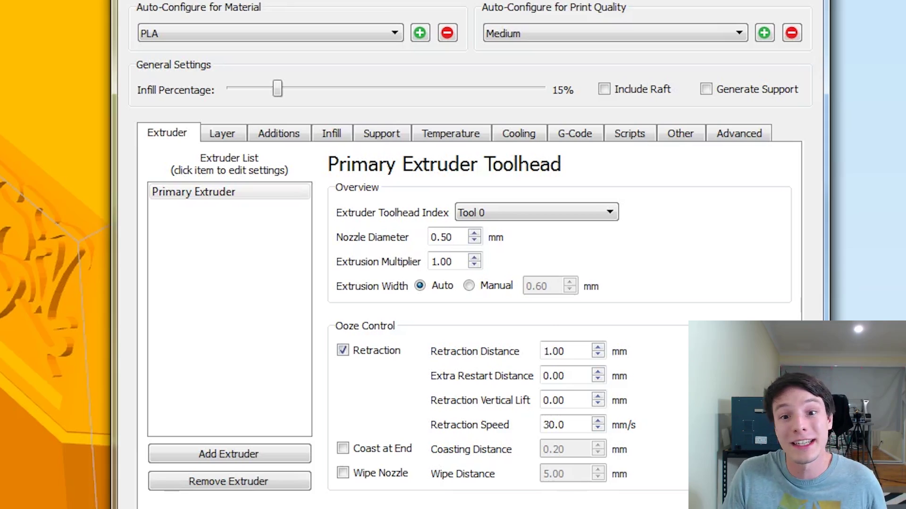
Set the primary extruder's layer 1 temperature setpoint to 190.
{"action": "left_click", "coordinate": [451, 133]}
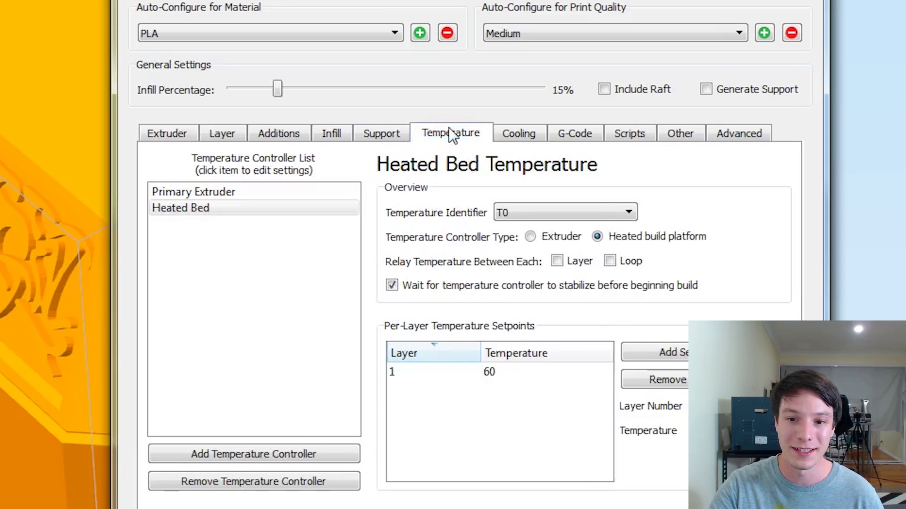
{"action": "left_click", "coordinate": [275, 194]}
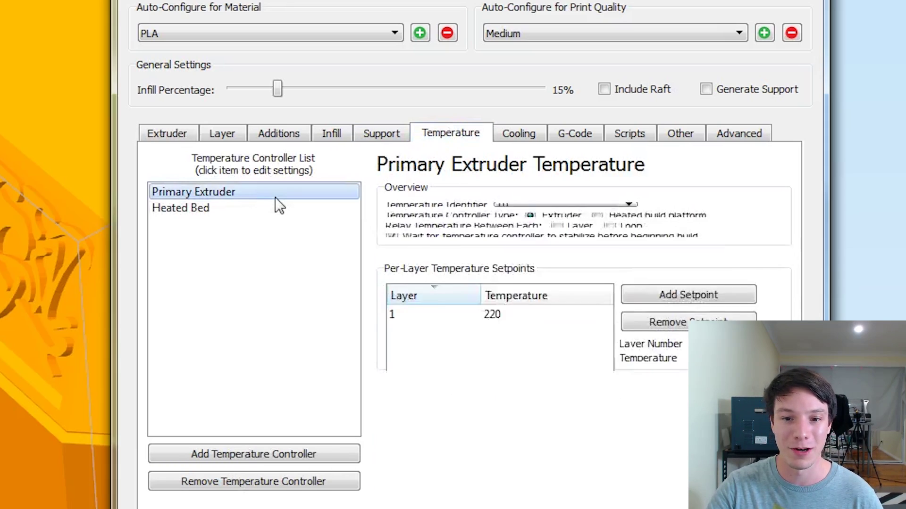
{"action": "double_click", "coordinate": [510, 372]}
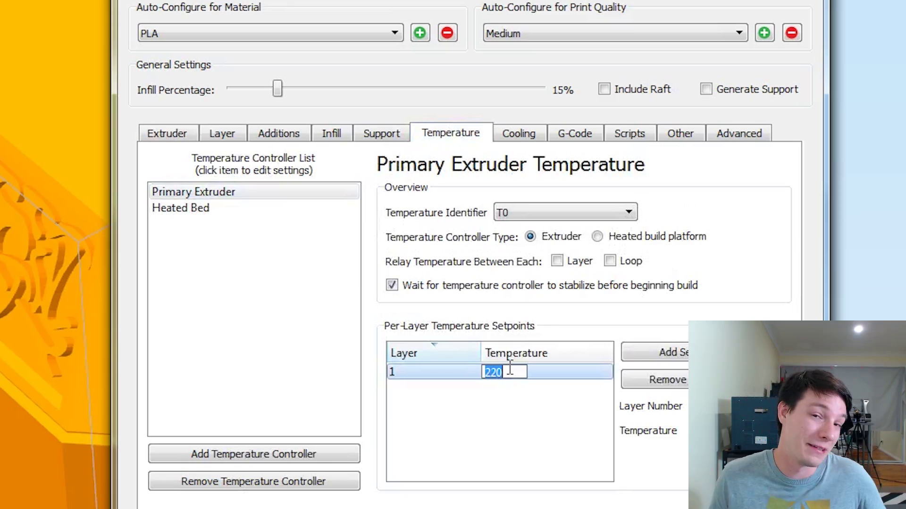
{"action": "type", "text": "190"}
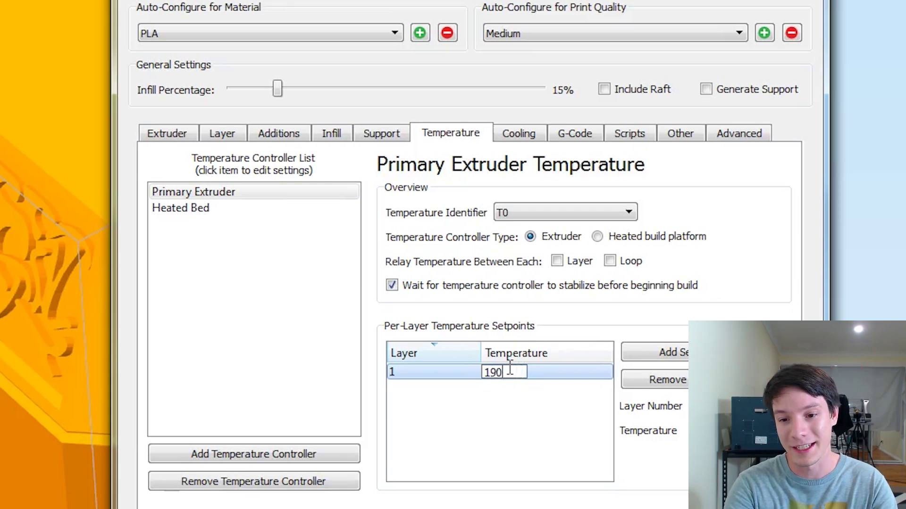
Set the heated bed's layer 1 temperature setpoint to 45 and save the grouped process settings.
{"action": "key", "text": "Return"}
{"action": "left_click", "coordinate": [178, 208]}
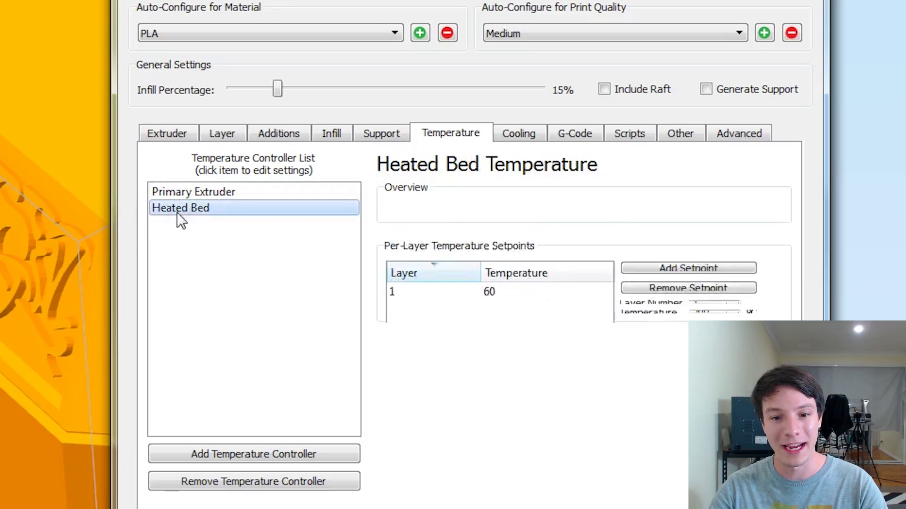
{"action": "double_click", "coordinate": [519, 371]}
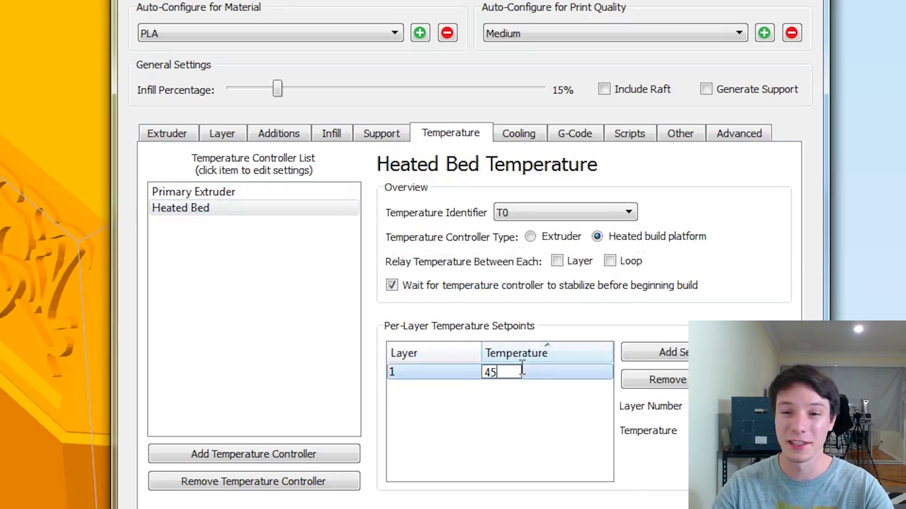
{"action": "key", "text": "Return"}
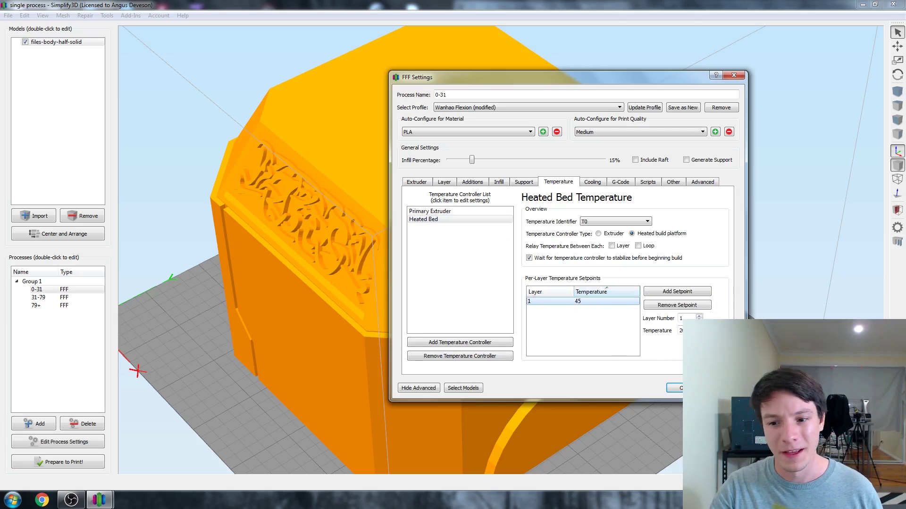
{"action": "key", "text": "Return"}
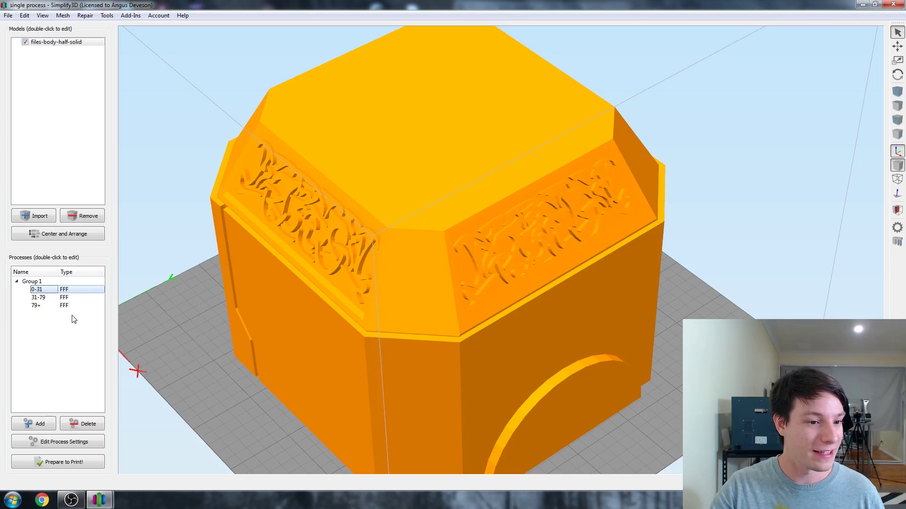
Check the temperature settings of the 31-79 process.
{"action": "double_click", "coordinate": [37, 297]}
{"action": "left_click", "coordinate": [576, 182]}
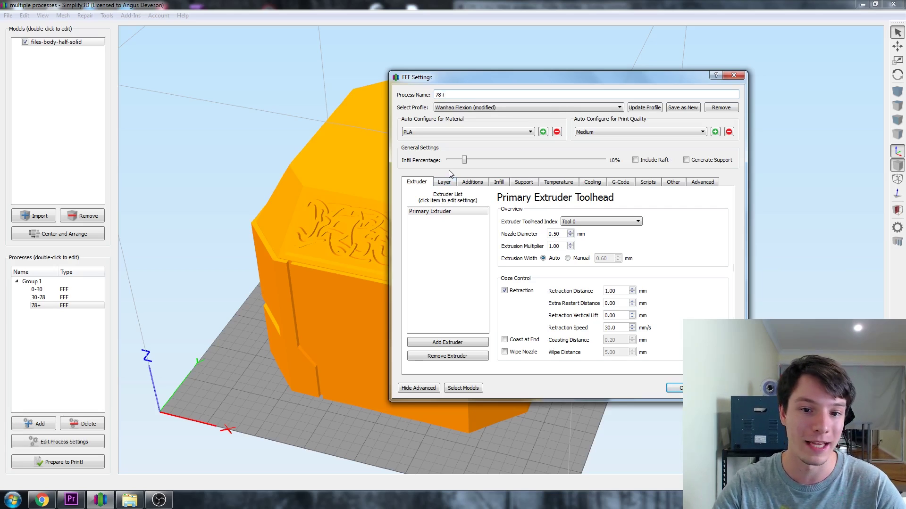
Compare the primary layer height settings of the 78+ and 0-30 processes.
{"action": "left_click", "coordinate": [455, 186]}
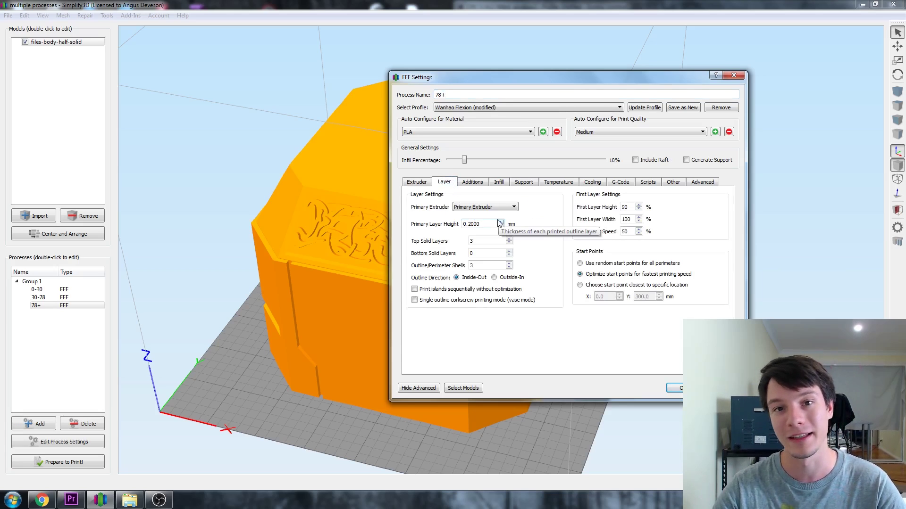
{"action": "left_click", "coordinate": [734, 77]}
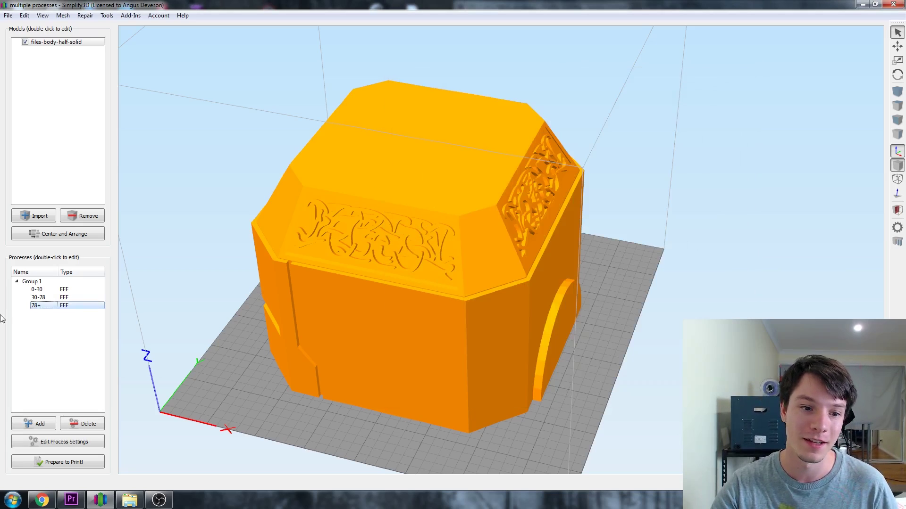
{"action": "double_click", "coordinate": [37, 289]}
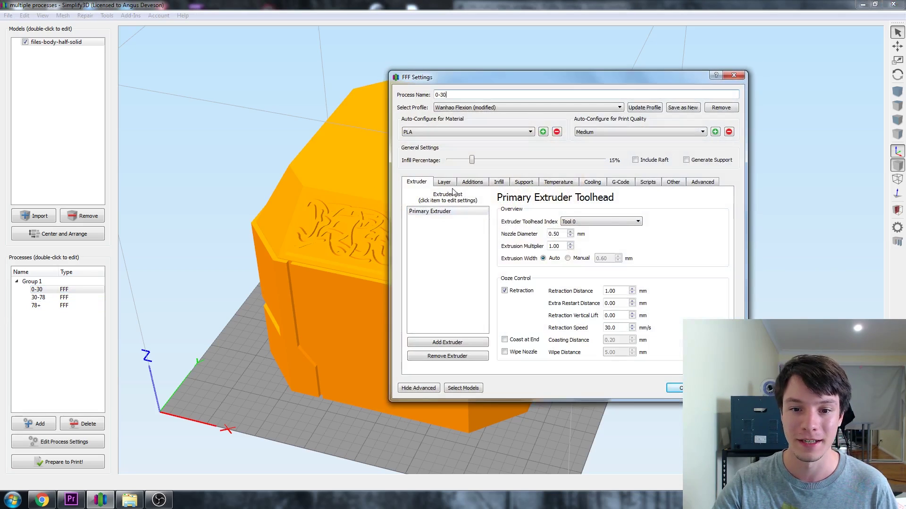
{"action": "left_click", "coordinate": [444, 181]}
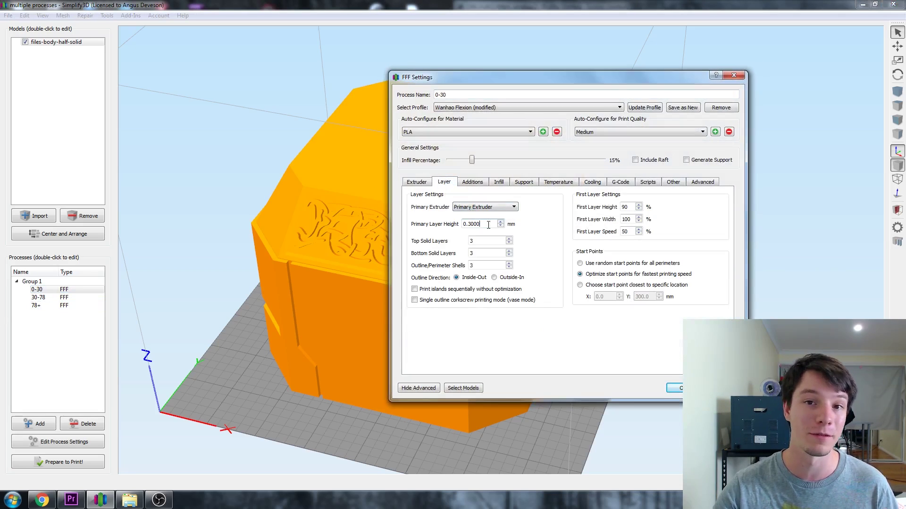